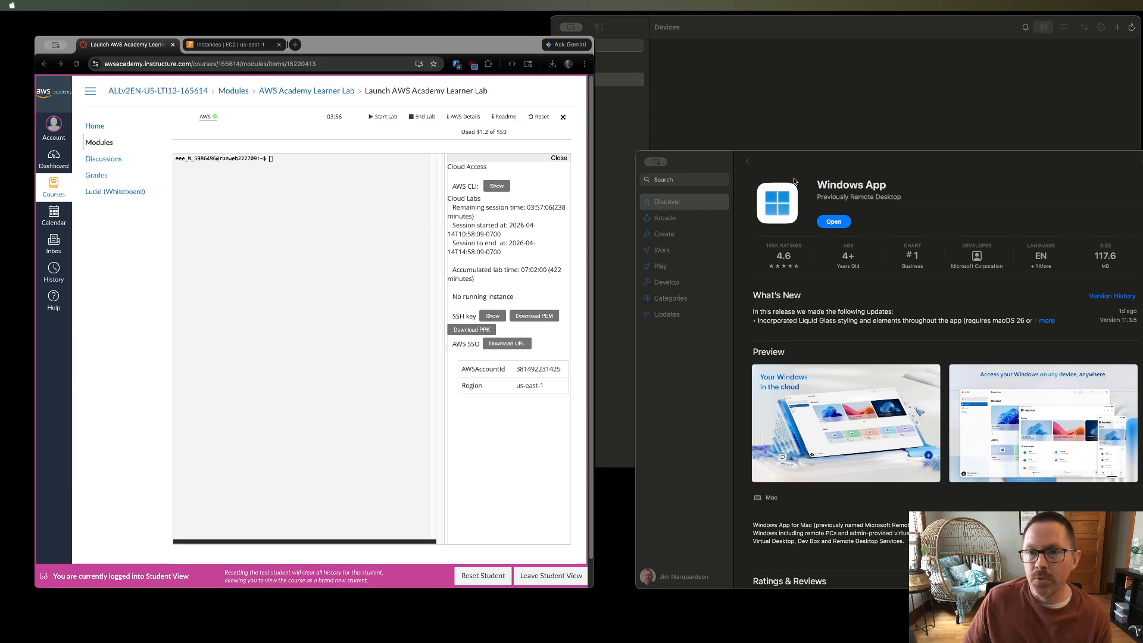
- Open the Windows App from its App Store page
drag(794, 158, 777, 152)
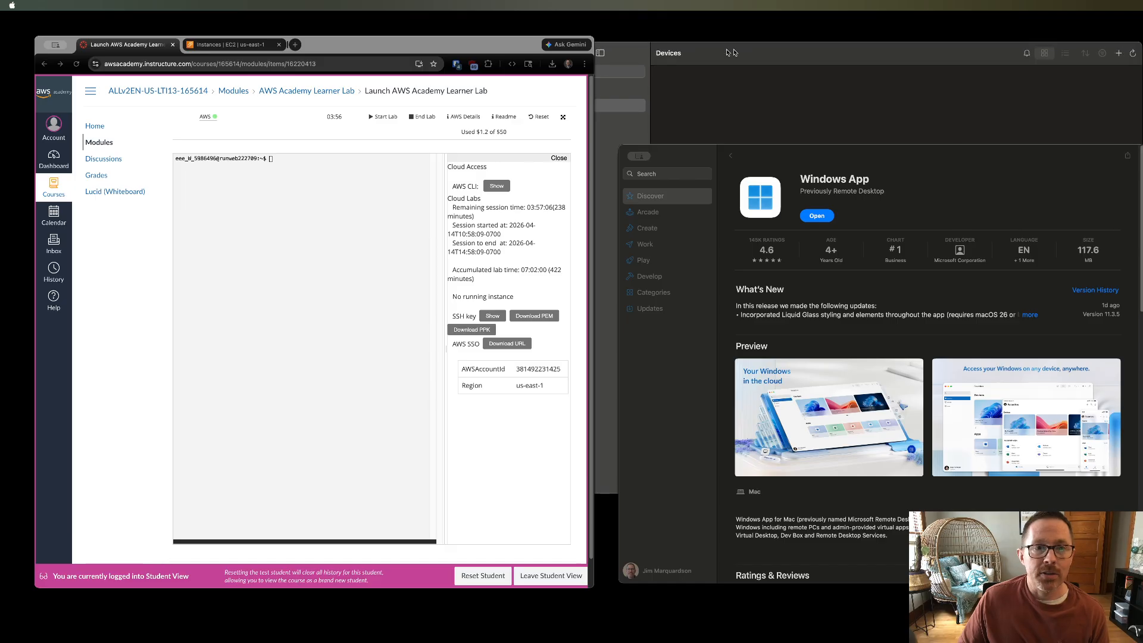
click(769, 495)
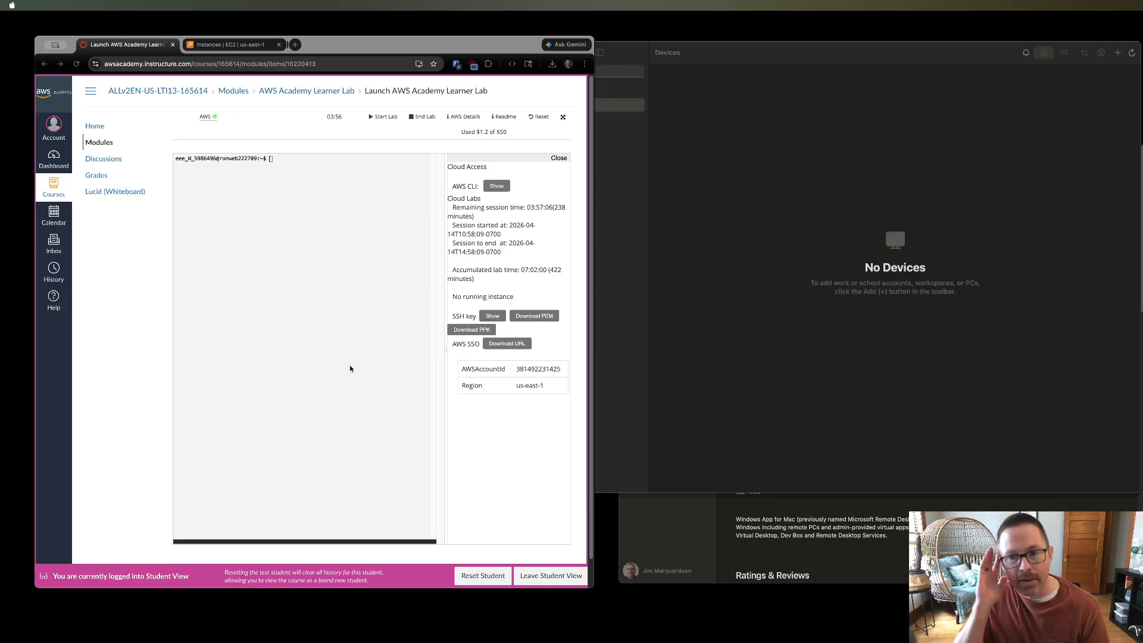
click(780, 65)
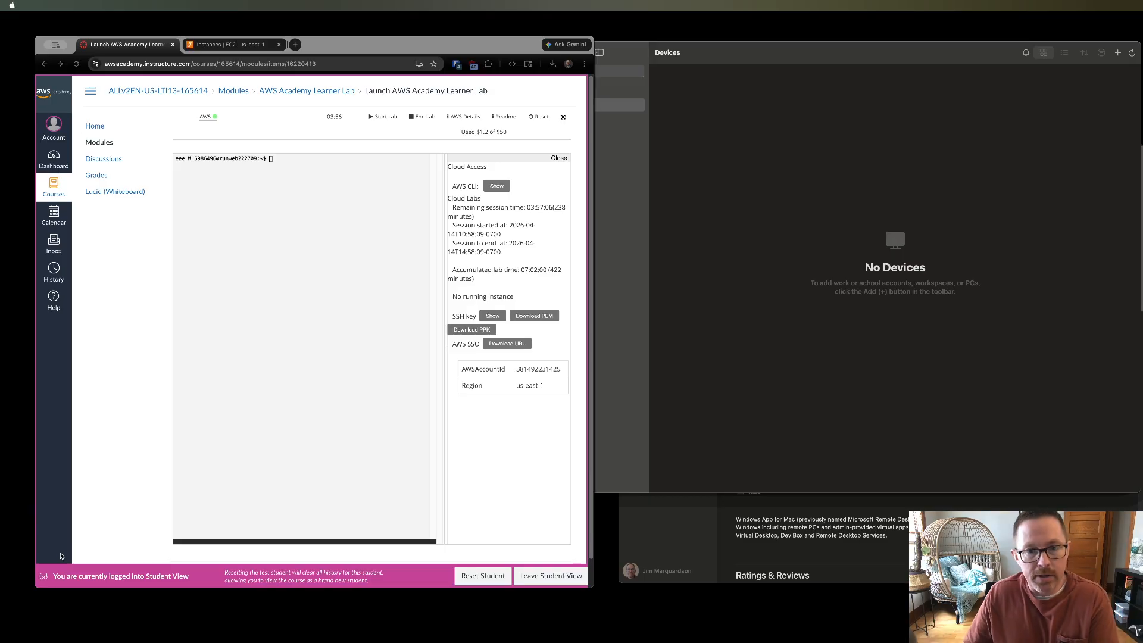
click(98, 522)
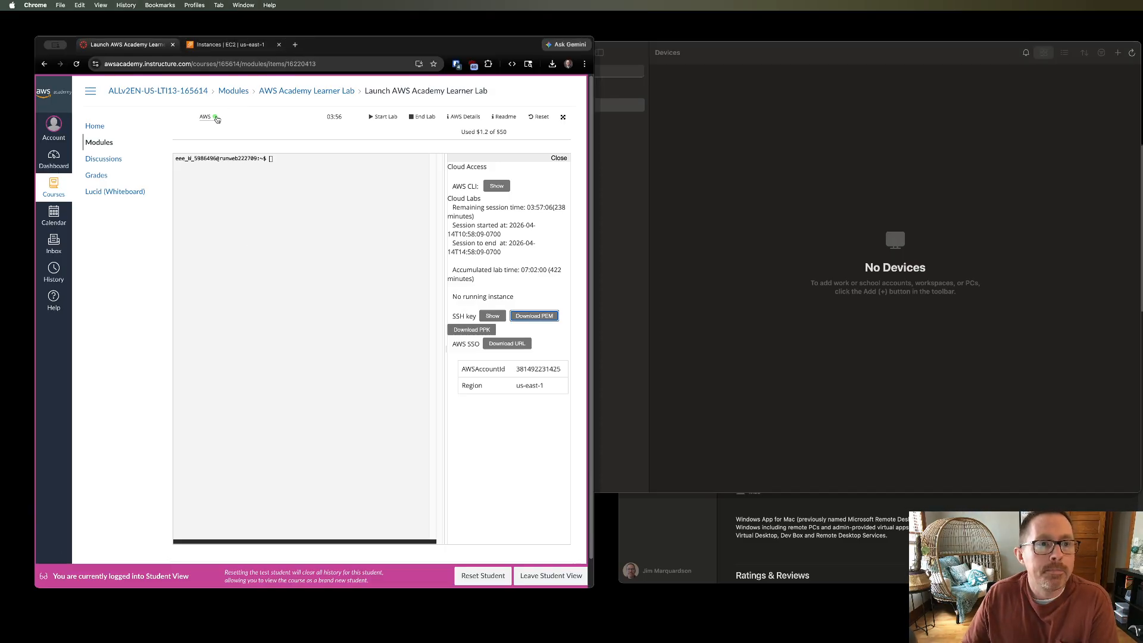
- Open the AWS console from the lab and go to the running EC2 instances
click(209, 121)
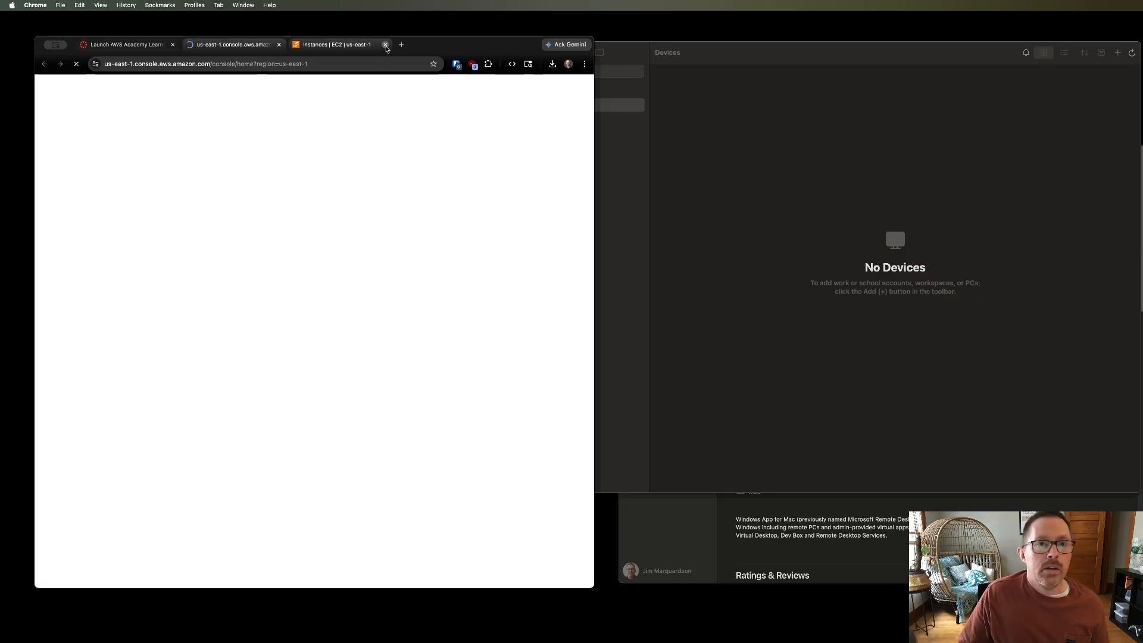
click(386, 44)
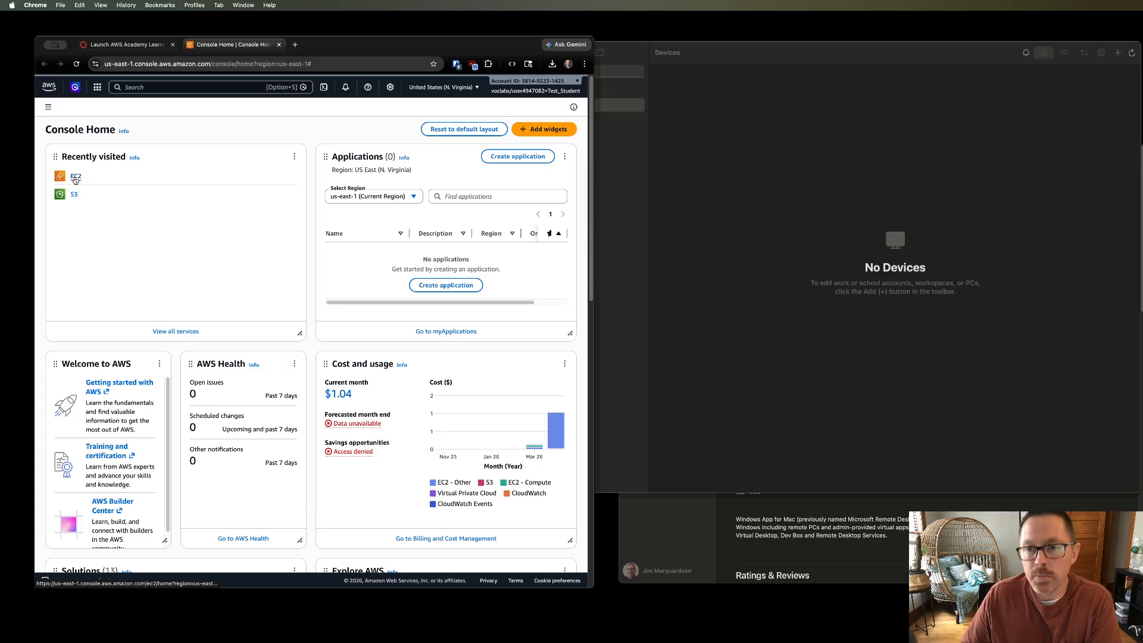
click(76, 177)
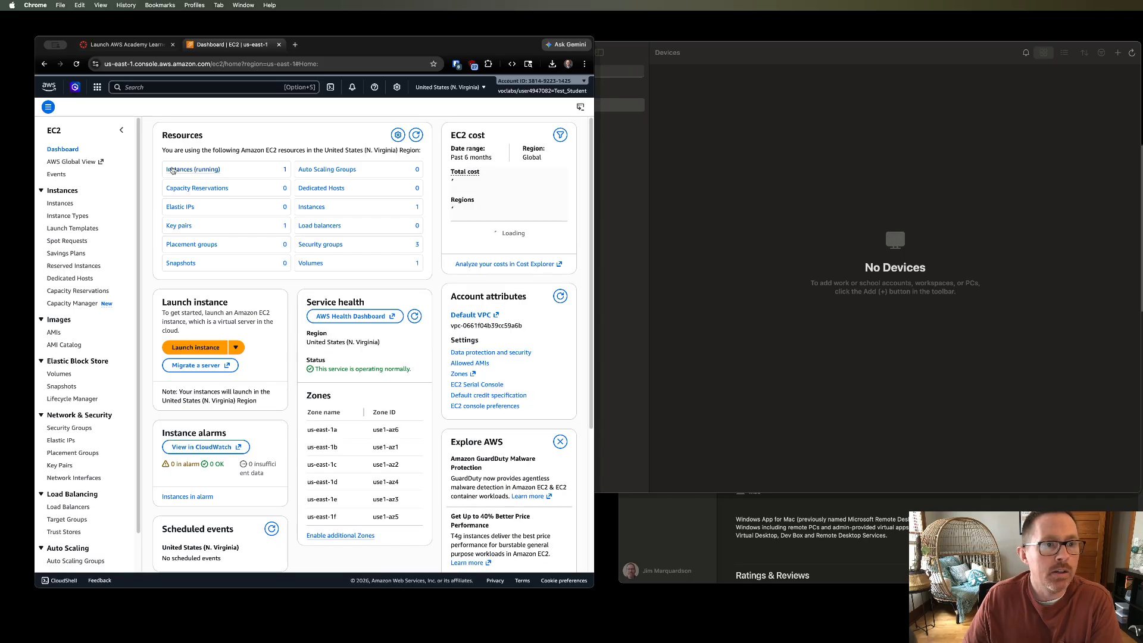
click(177, 169)
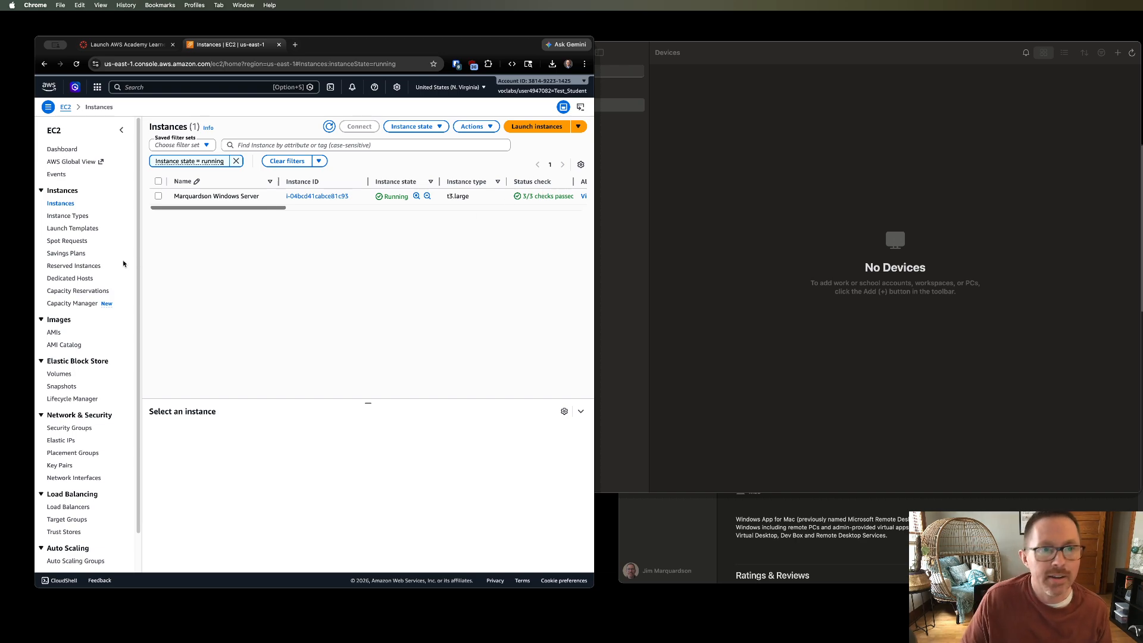
- Select the Marquardson Windows Server instance and open its Connect page on the RDP client option
click(158, 196)
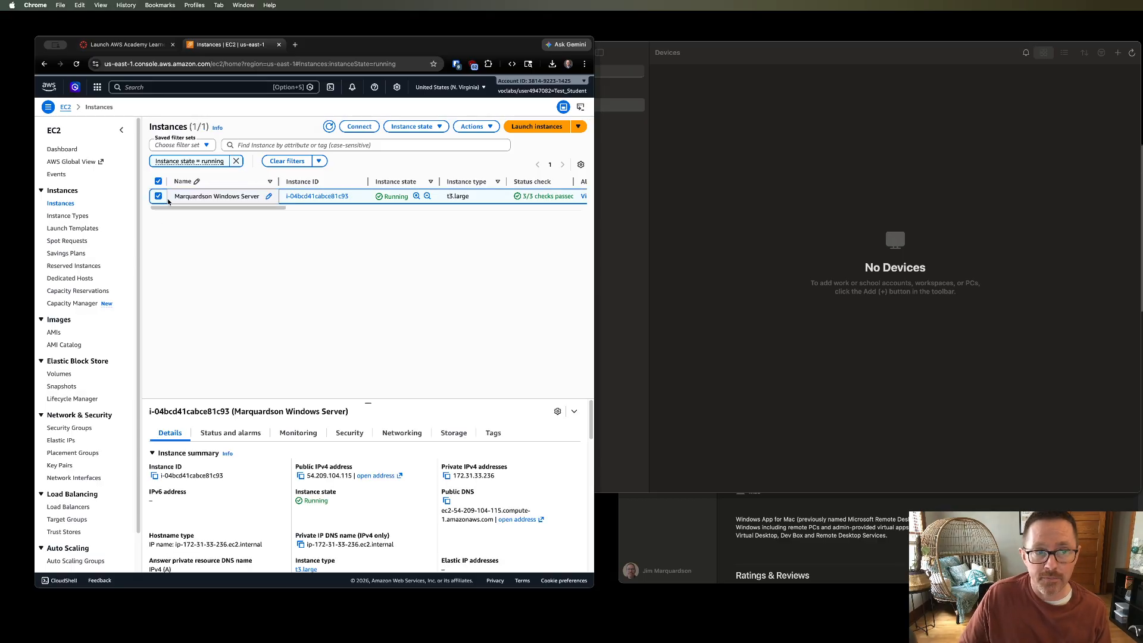
click(359, 127)
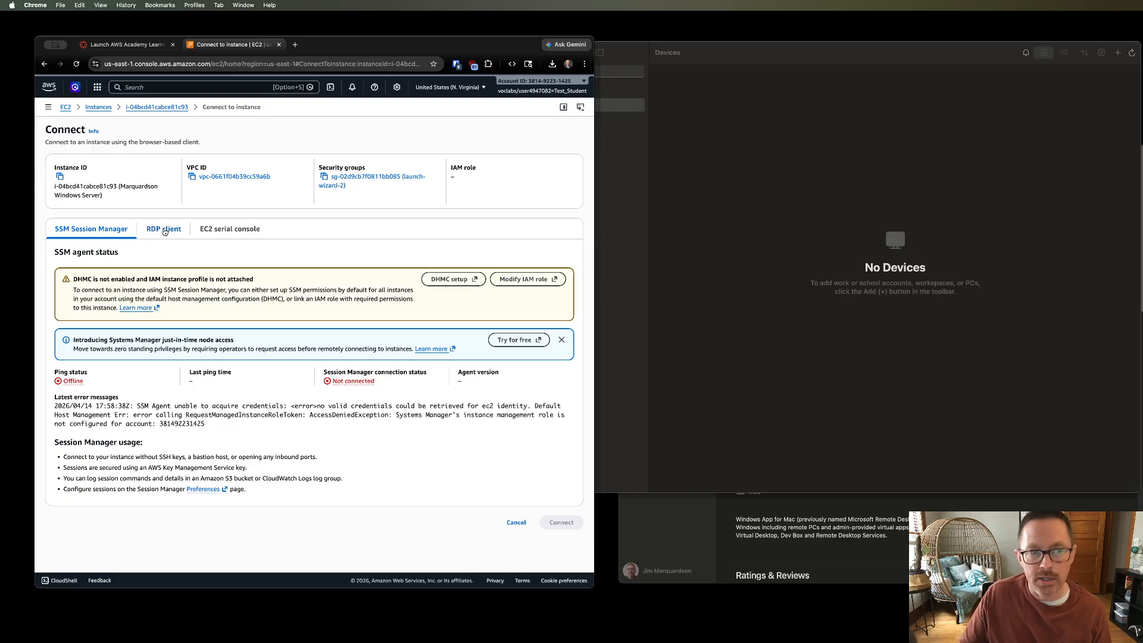
click(164, 230)
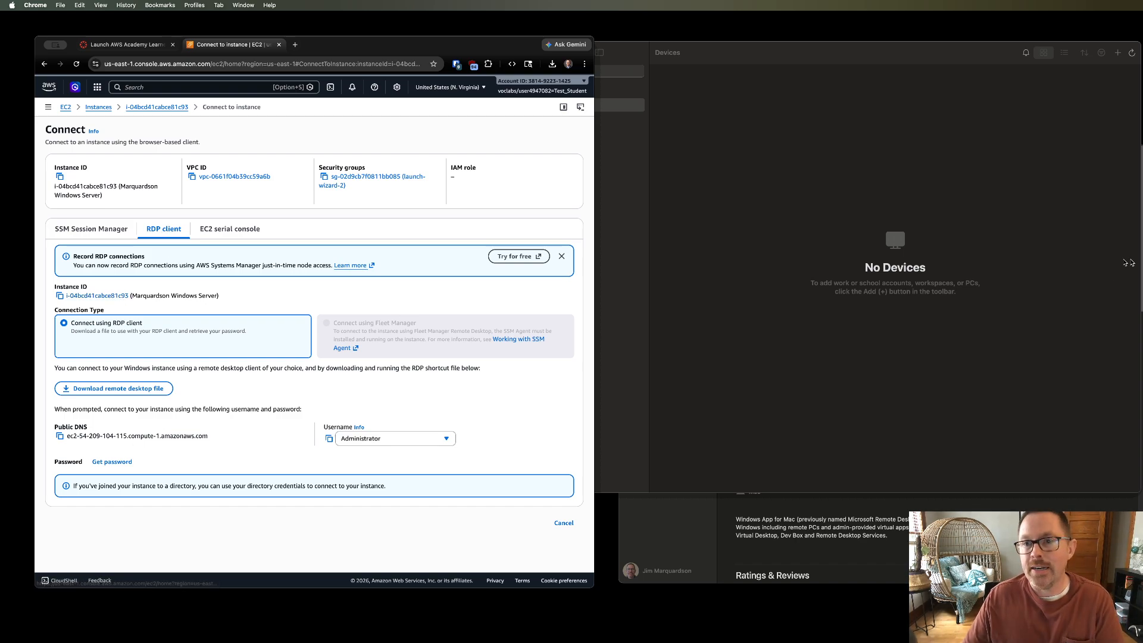
- Add a new PC in the Windows App using the instance's copied public DNS as the PC name
click(846, 100)
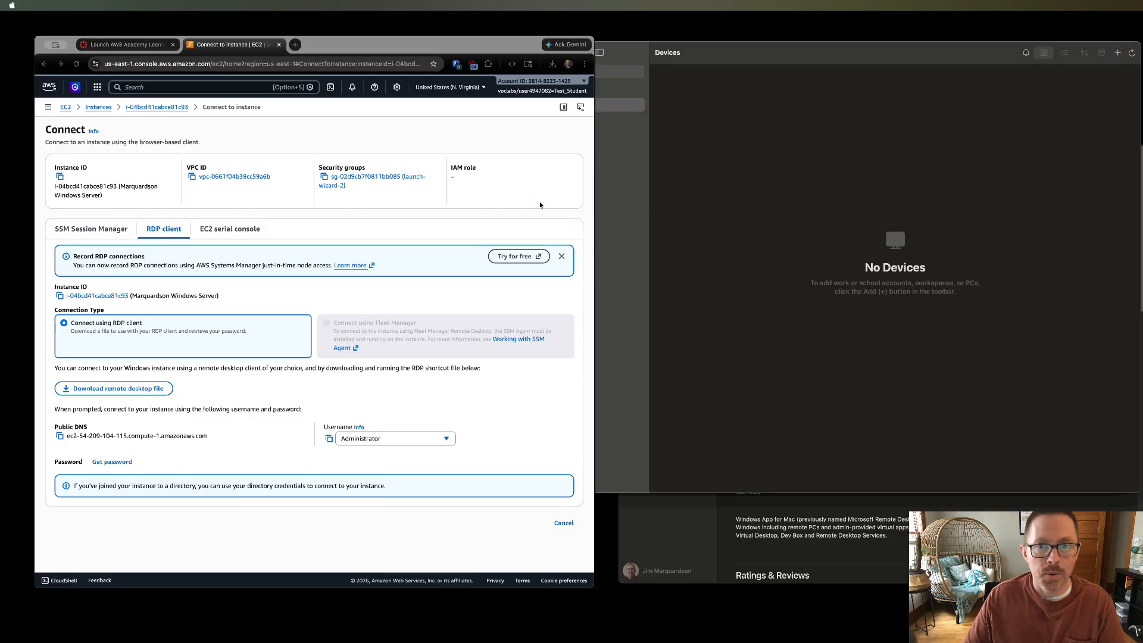
drag(547, 203, 596, 202)
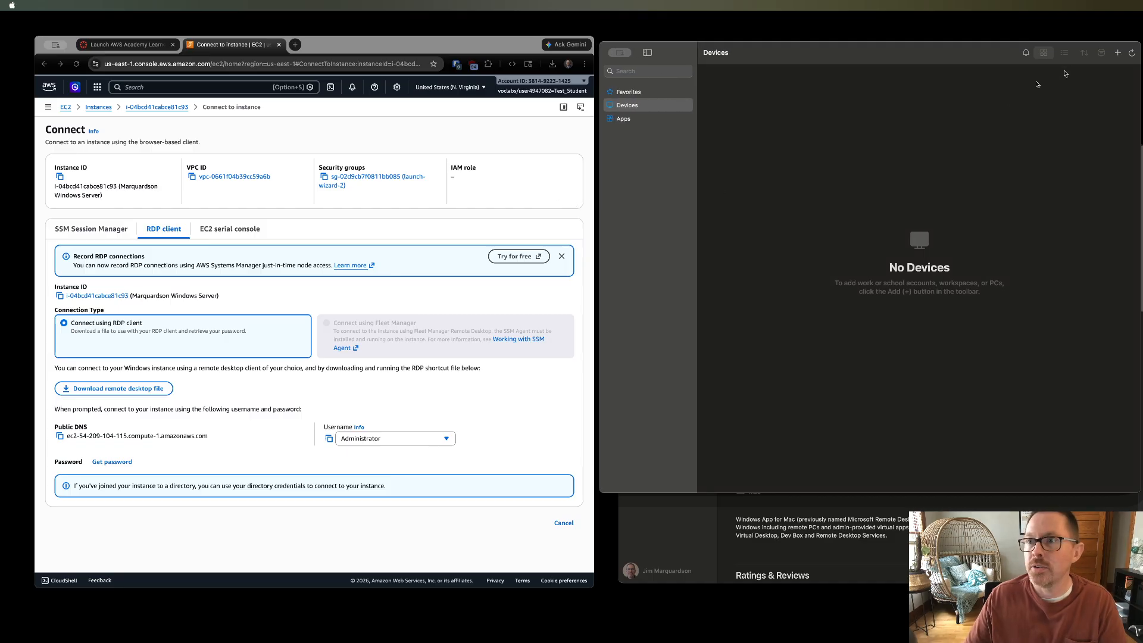
click(1118, 53)
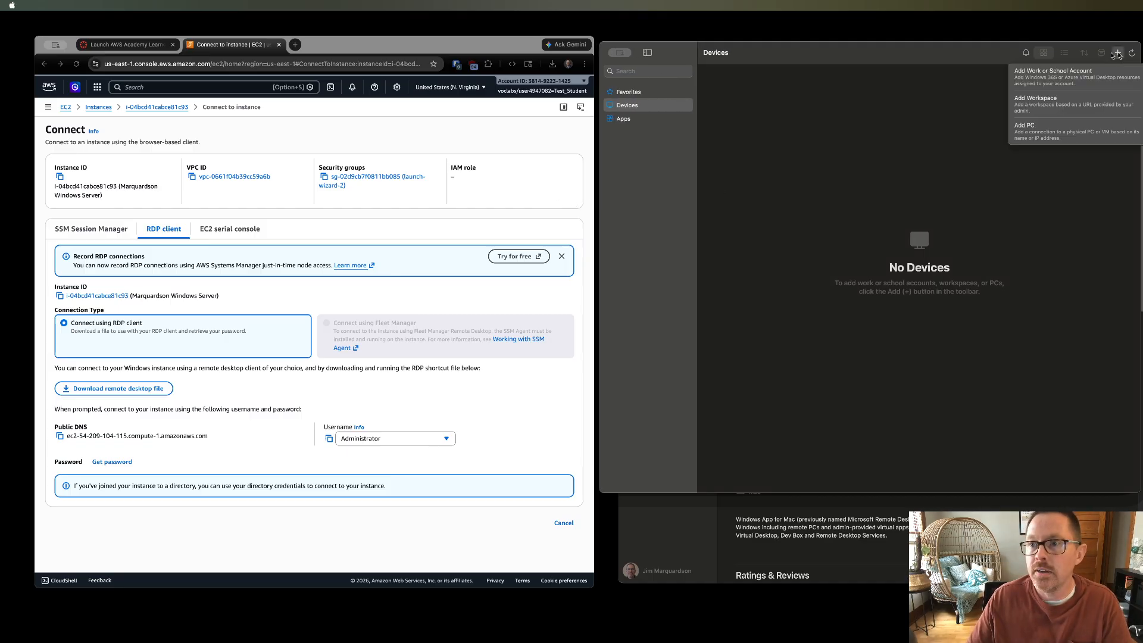
click(1054, 136)
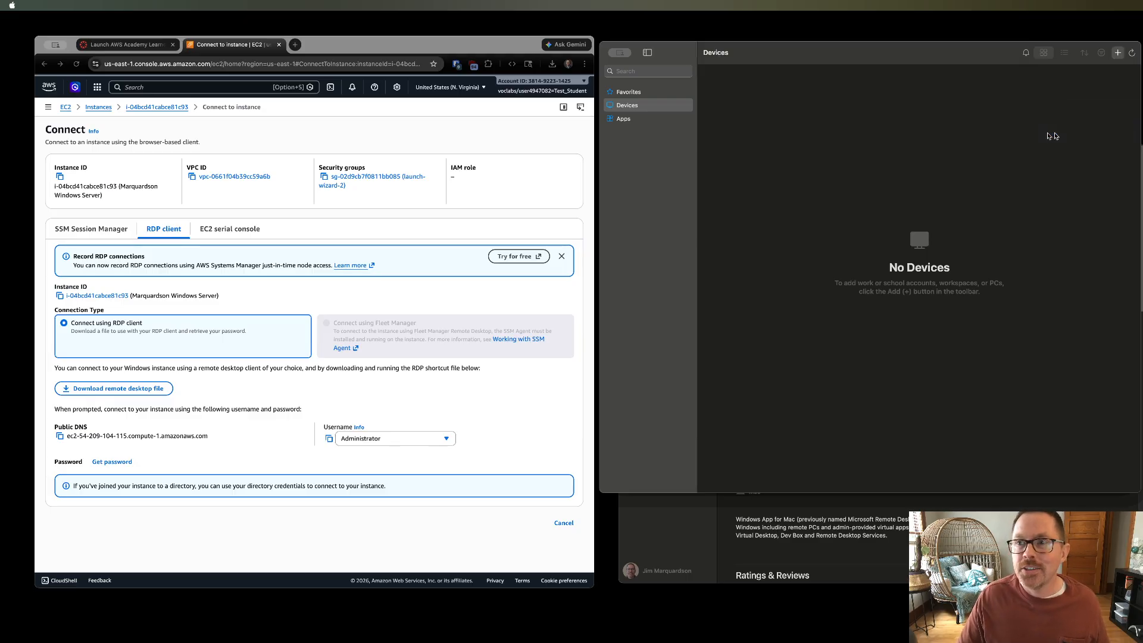
click(85, 439)
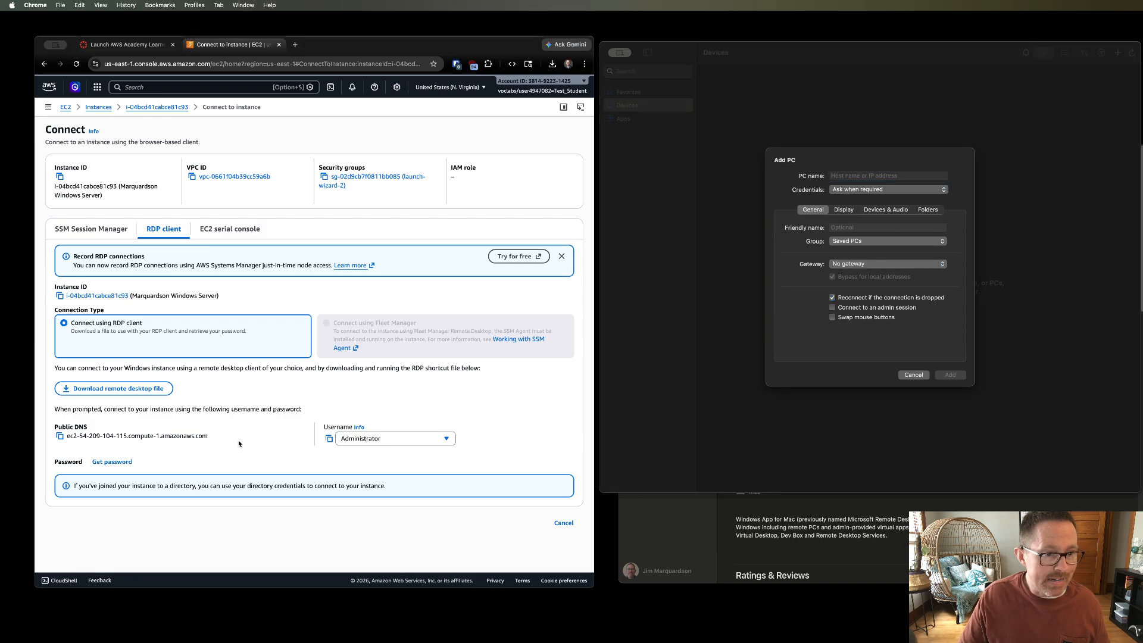
drag(211, 438, 70, 437)
right_click(75, 439)
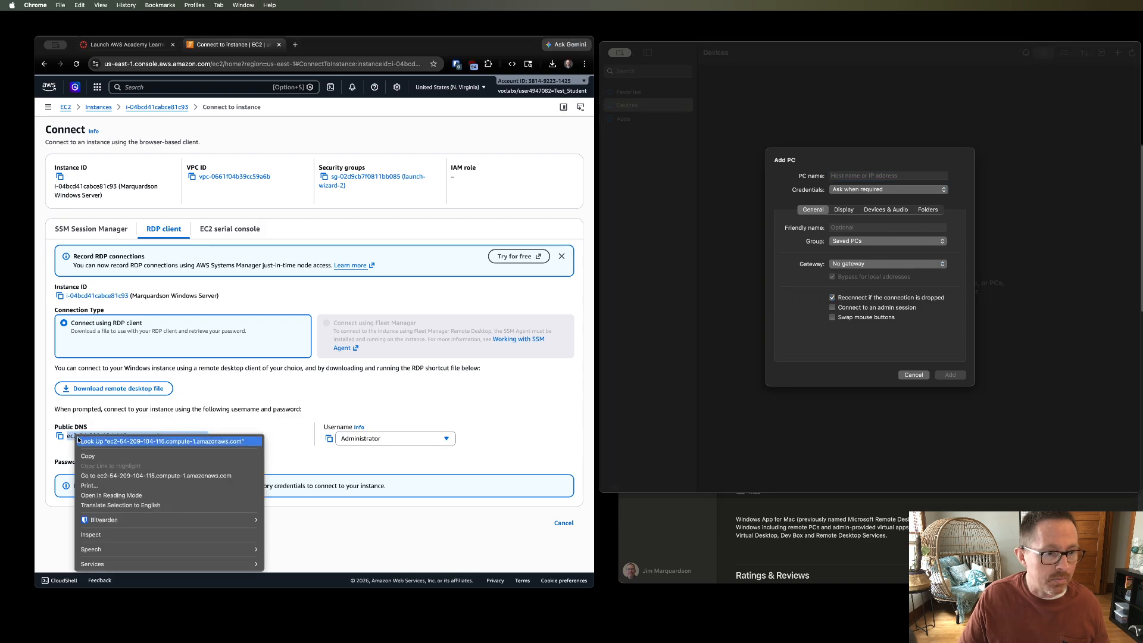
click(100, 460)
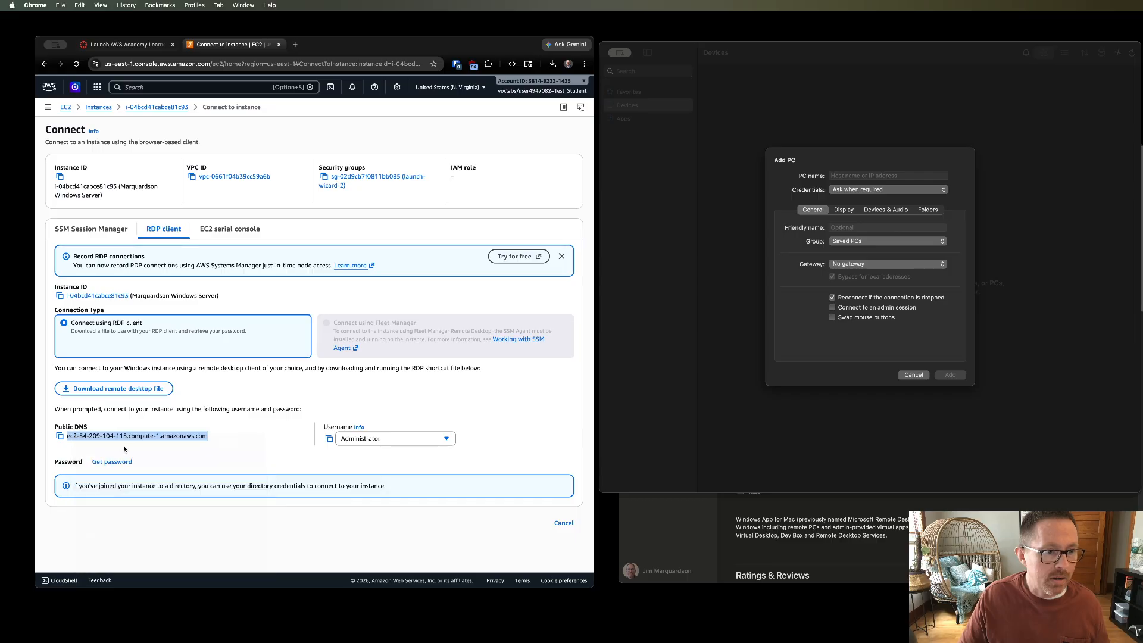
click(857, 176)
key(super+v)
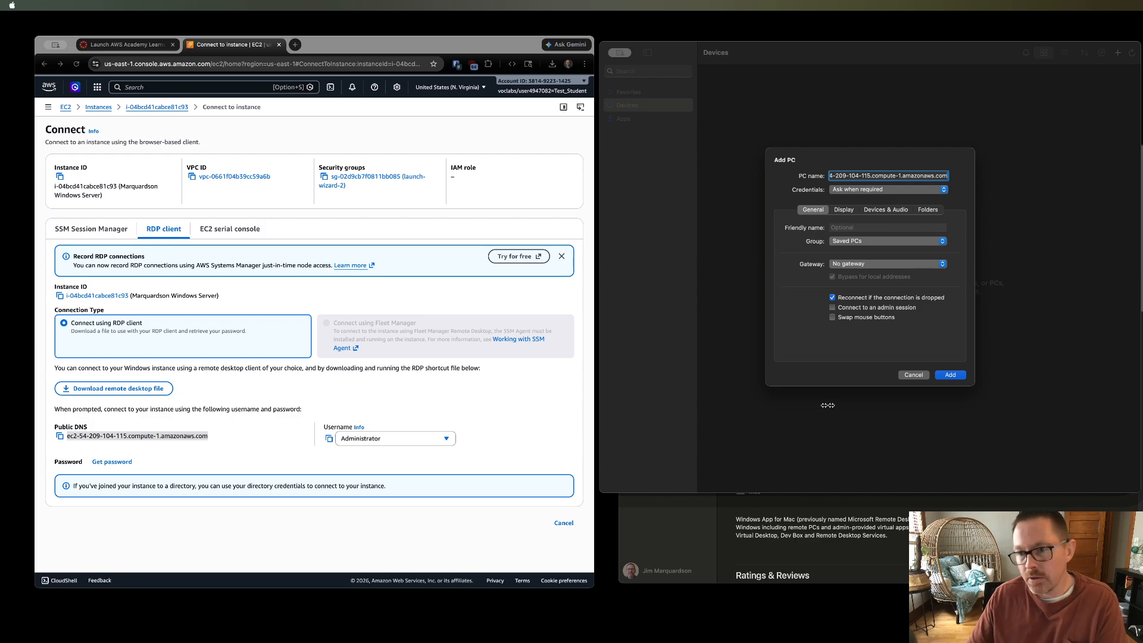
click(950, 375)
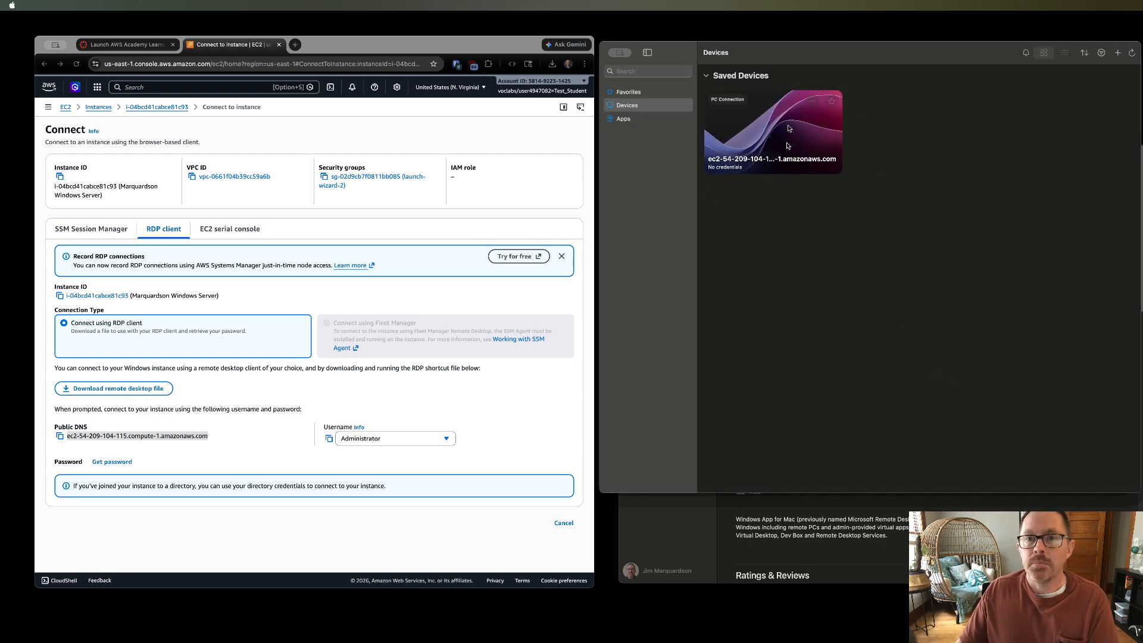
- Open the Get Windows password page for the instance
click(752, 133)
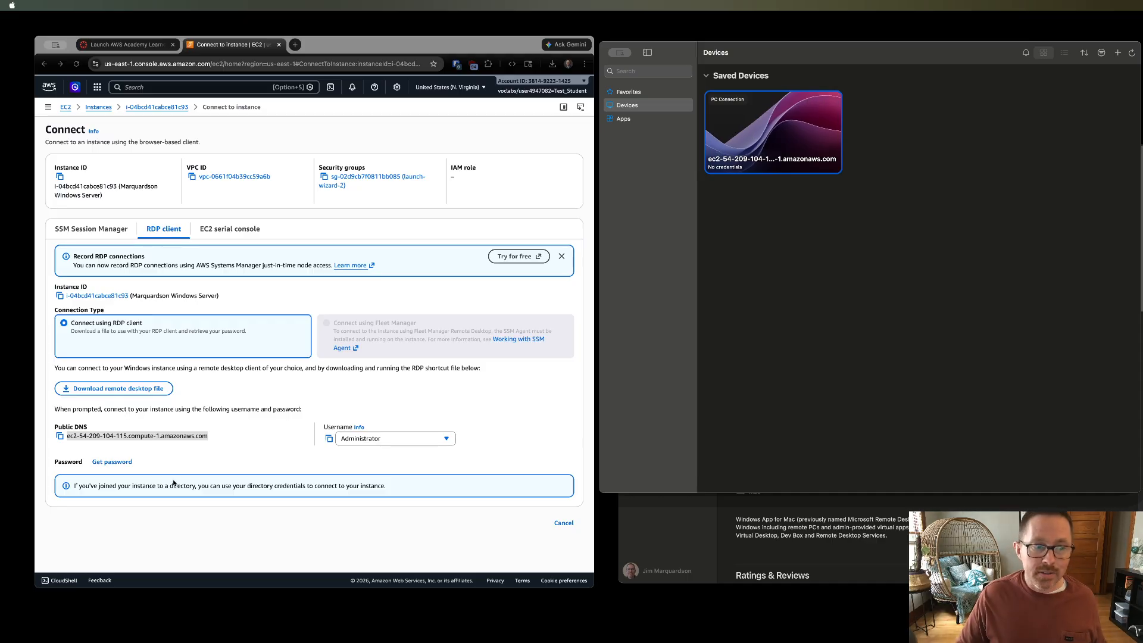
click(162, 464)
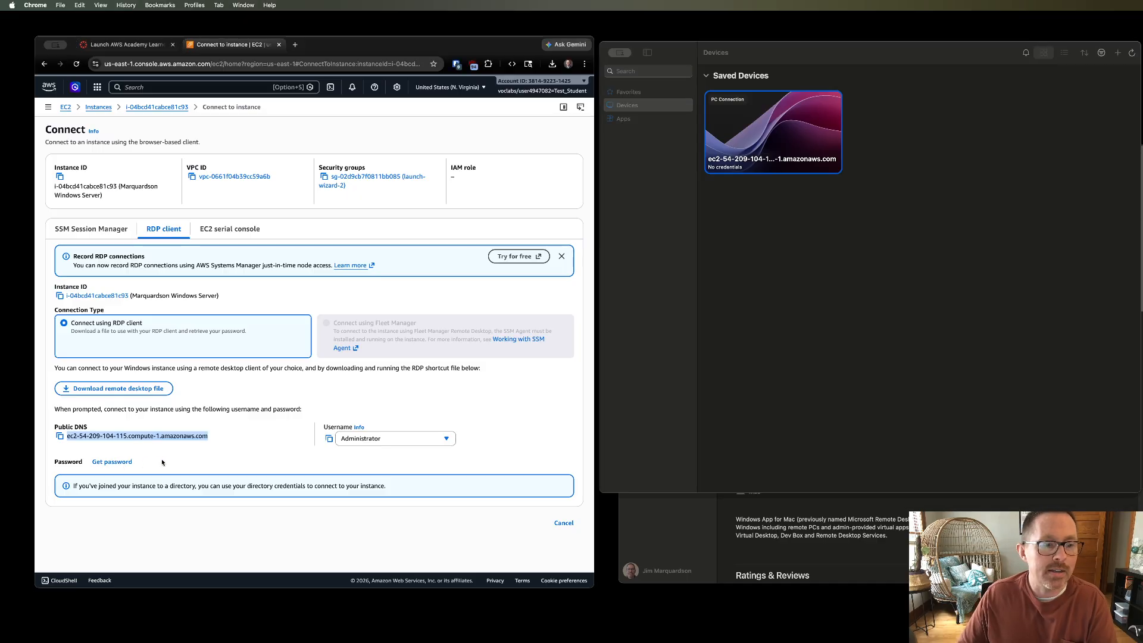
click(125, 464)
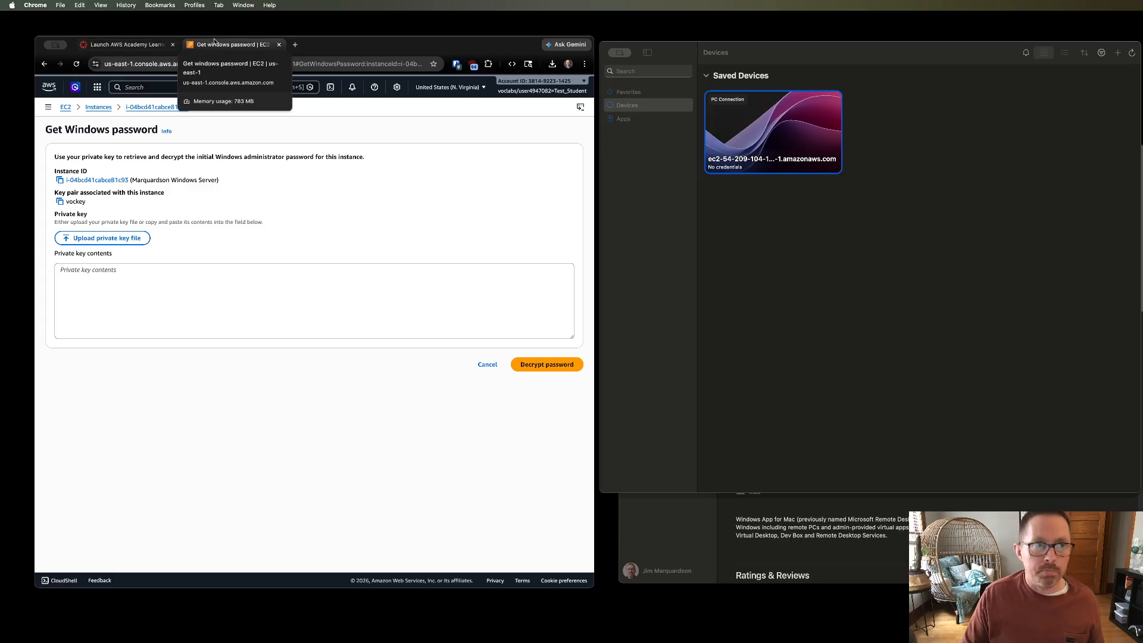
- Download the lab's PEM SSH key from the AWS Details panel, saving it as labsuser on the Desktop
click(136, 45)
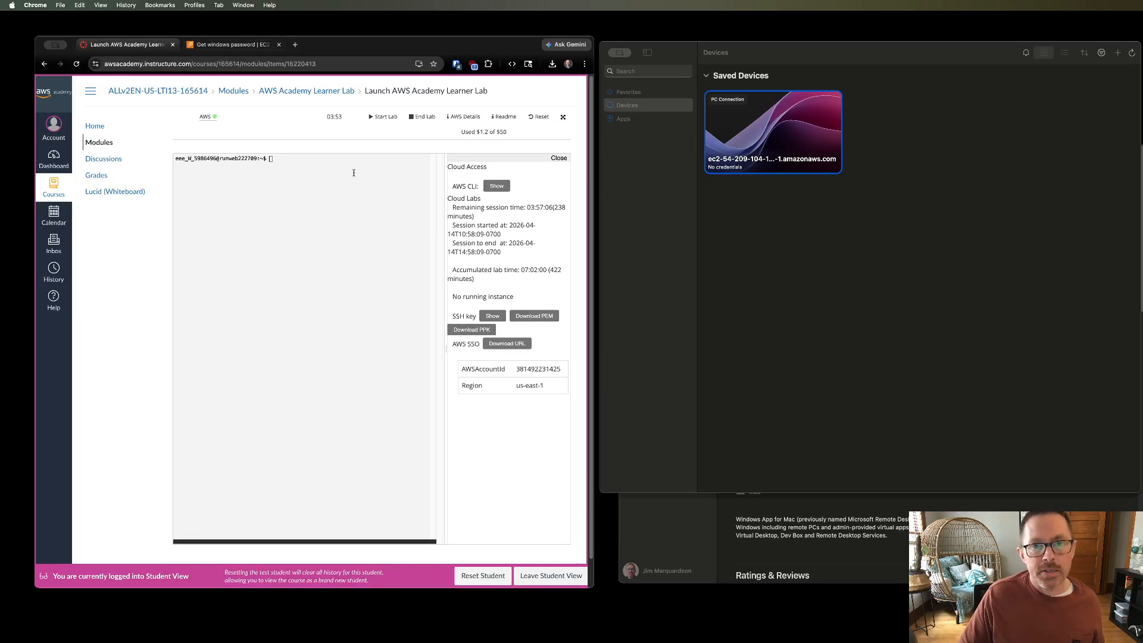
click(459, 119)
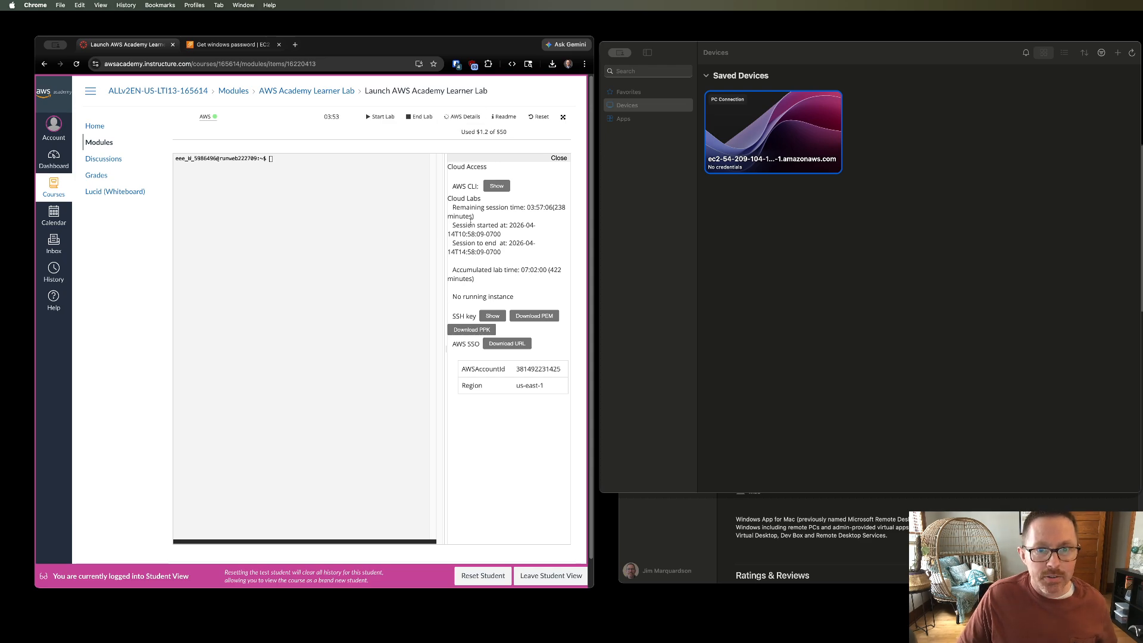
drag(453, 317, 468, 317)
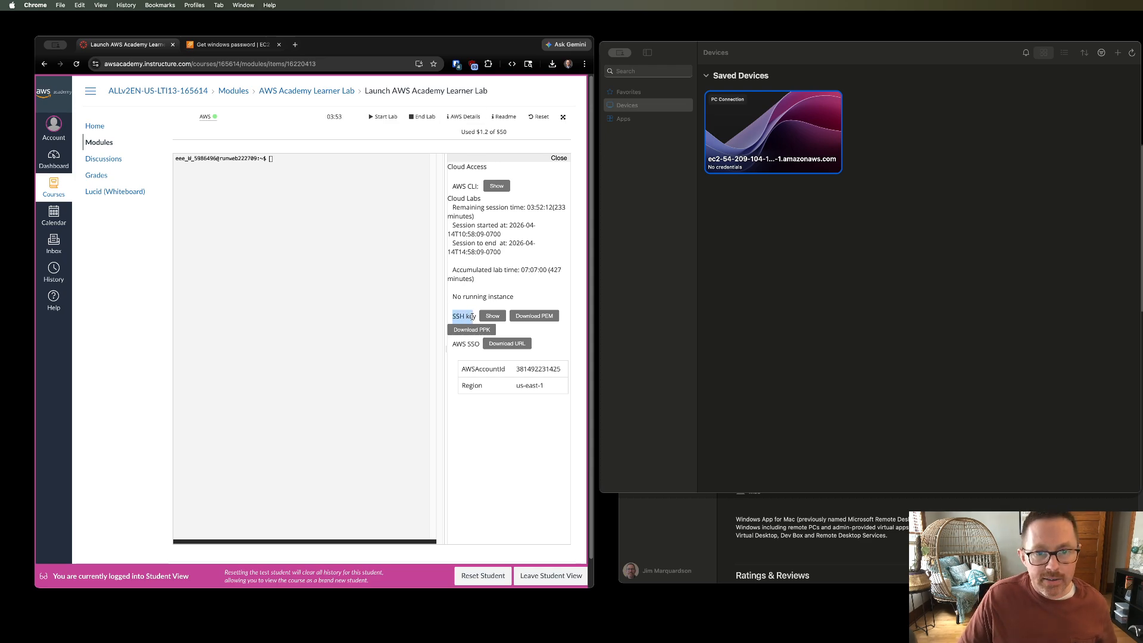
double_click(471, 316)
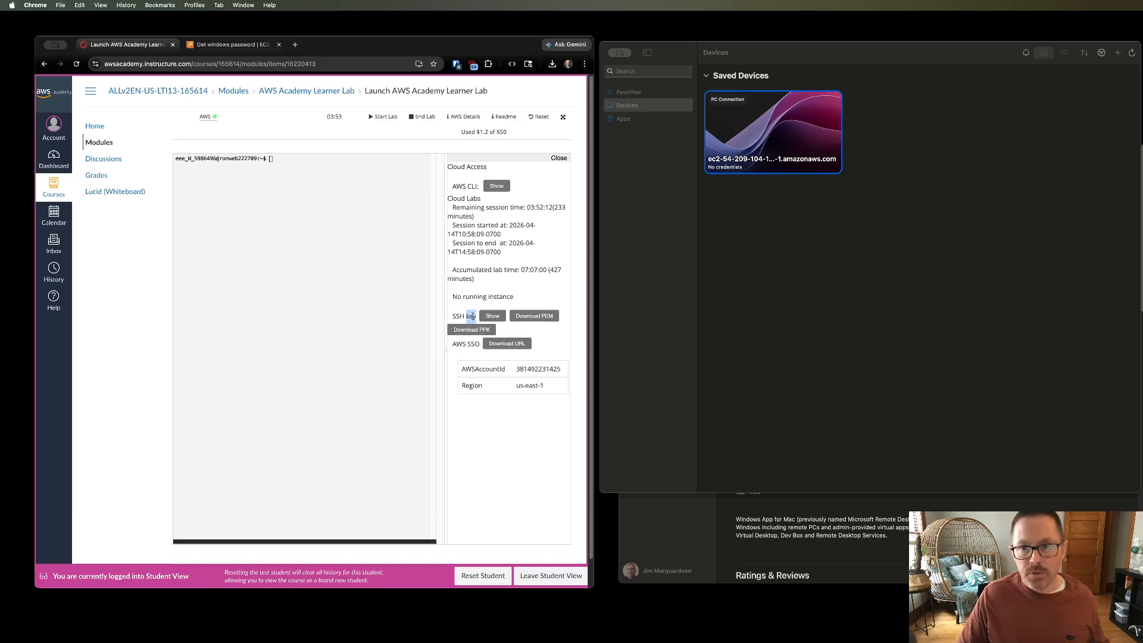
click(535, 317)
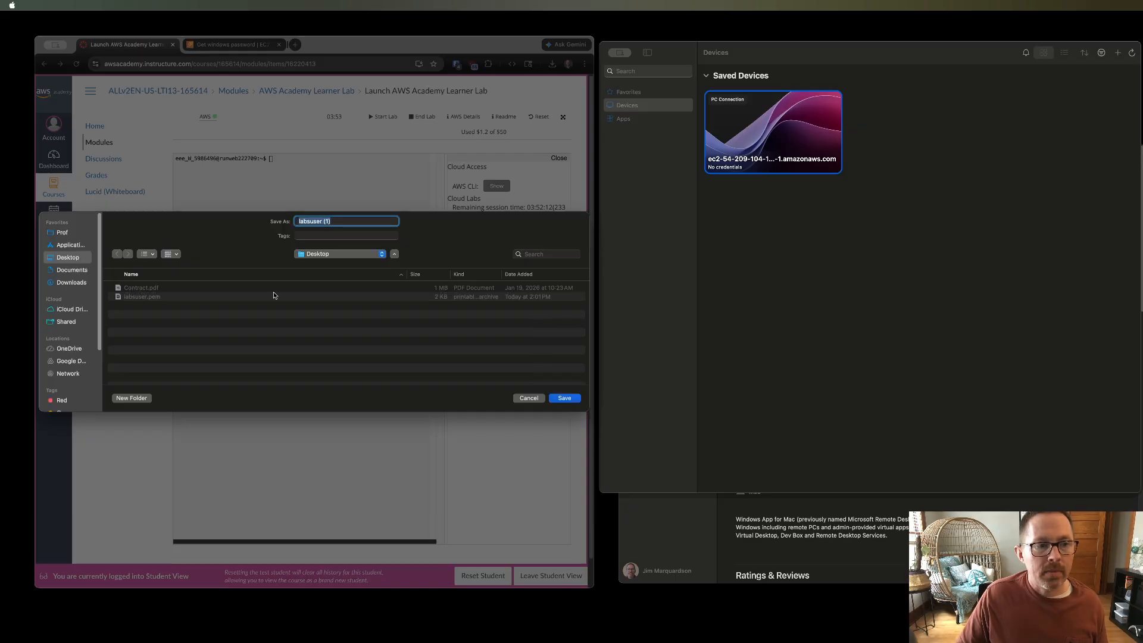
click(226, 298)
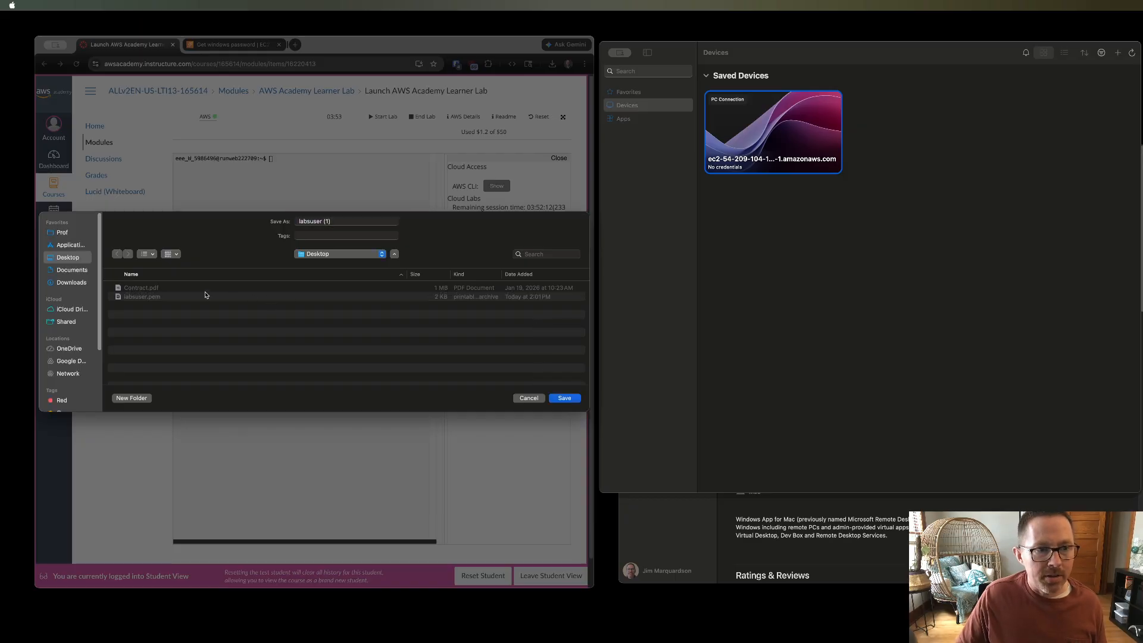
click(161, 298)
click(567, 396)
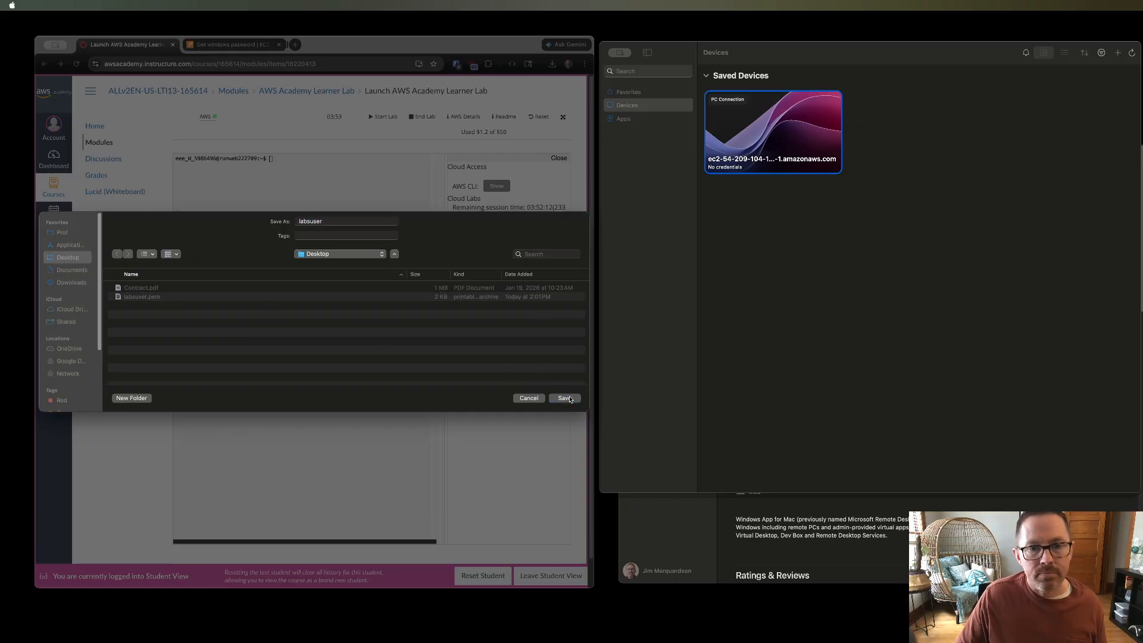
click(336, 354)
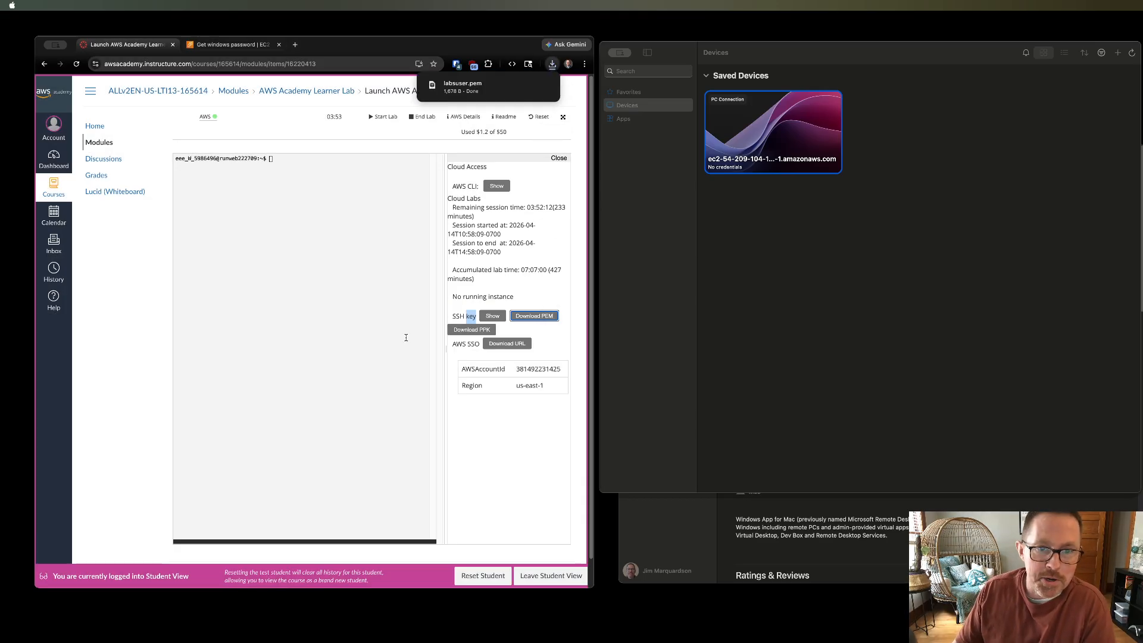
click(487, 281)
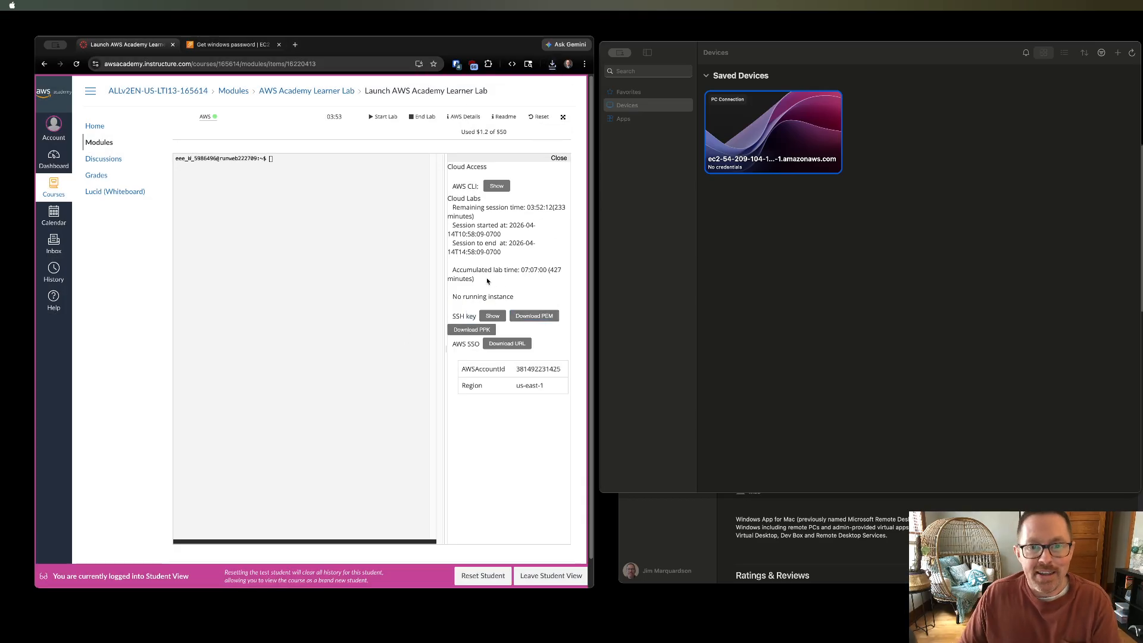
- Upload the labsuser.pem private key file on the Get Windows password page and decrypt the administrator password
click(210, 46)
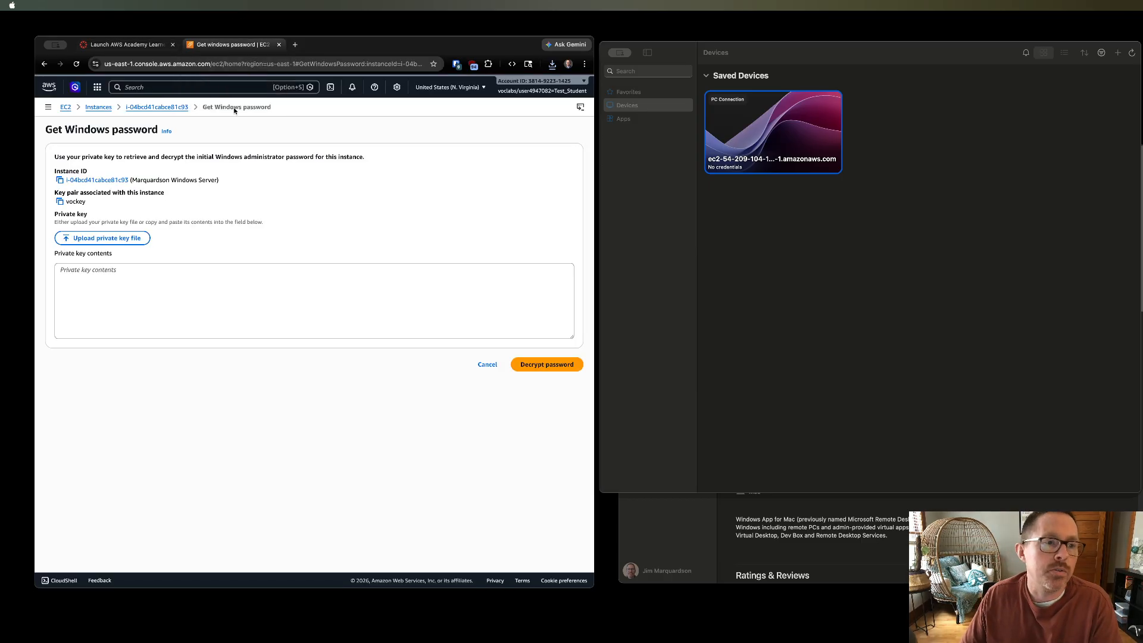
click(111, 242)
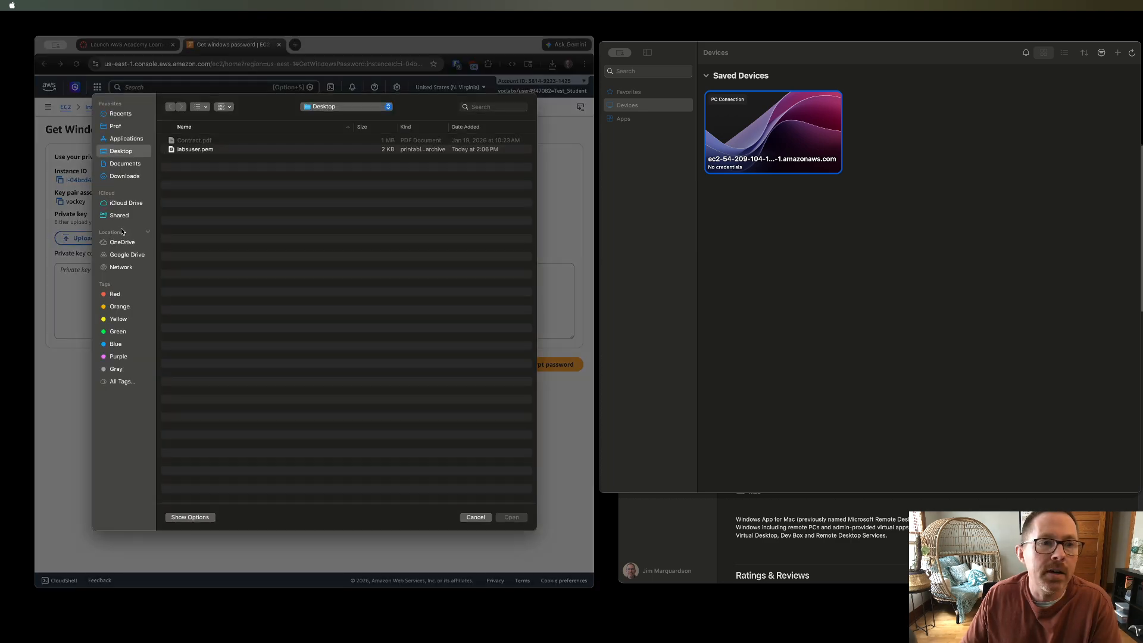
click(198, 150)
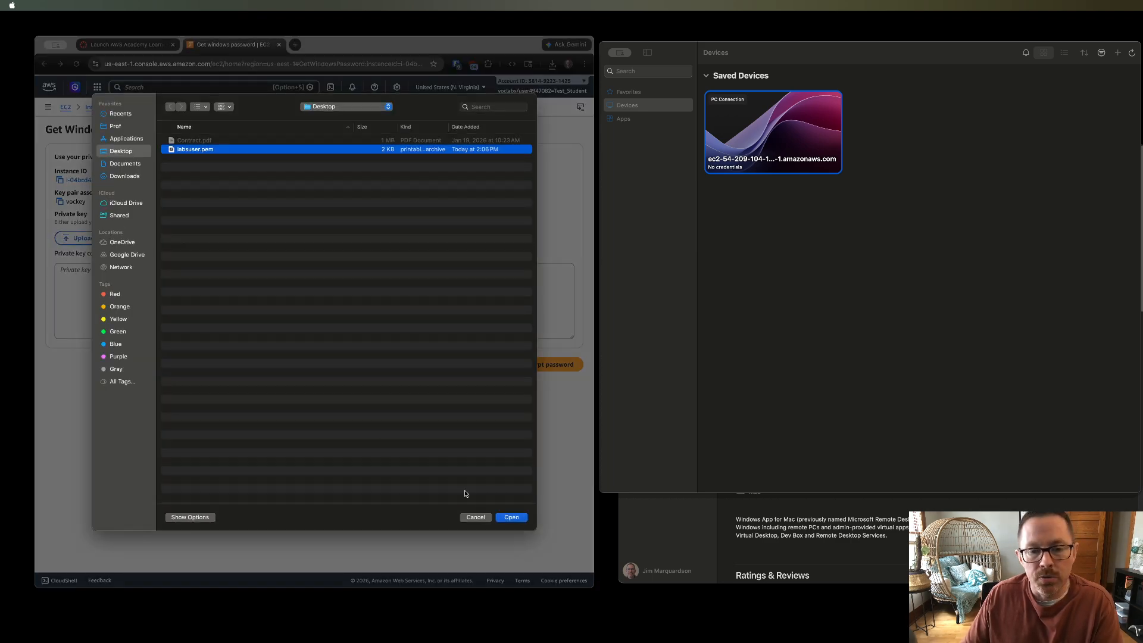
click(512, 518)
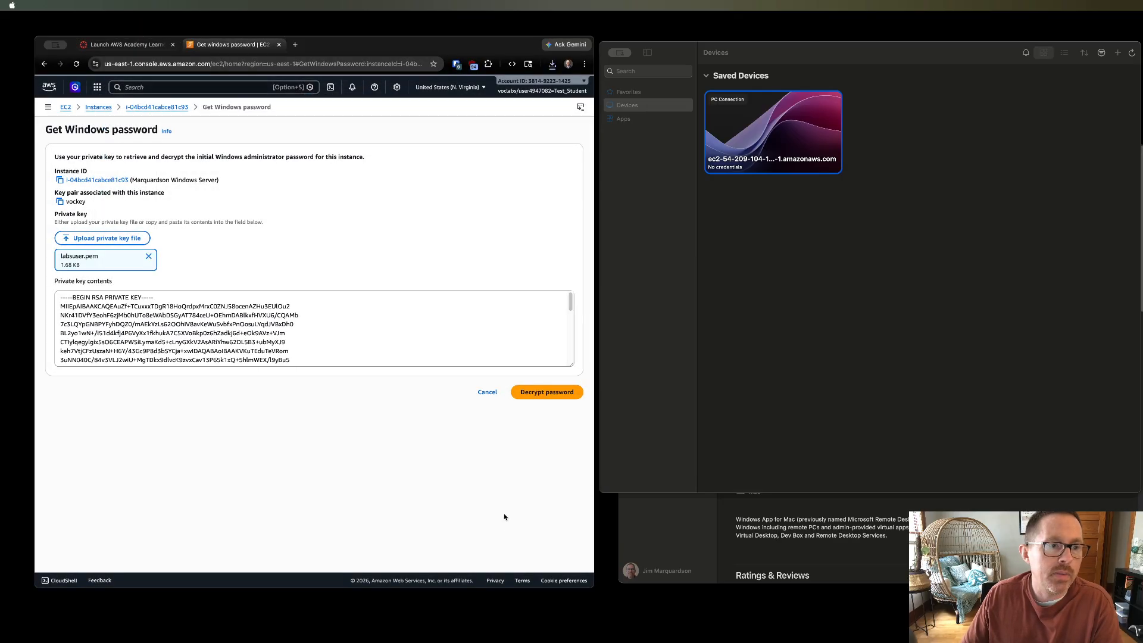
click(537, 394)
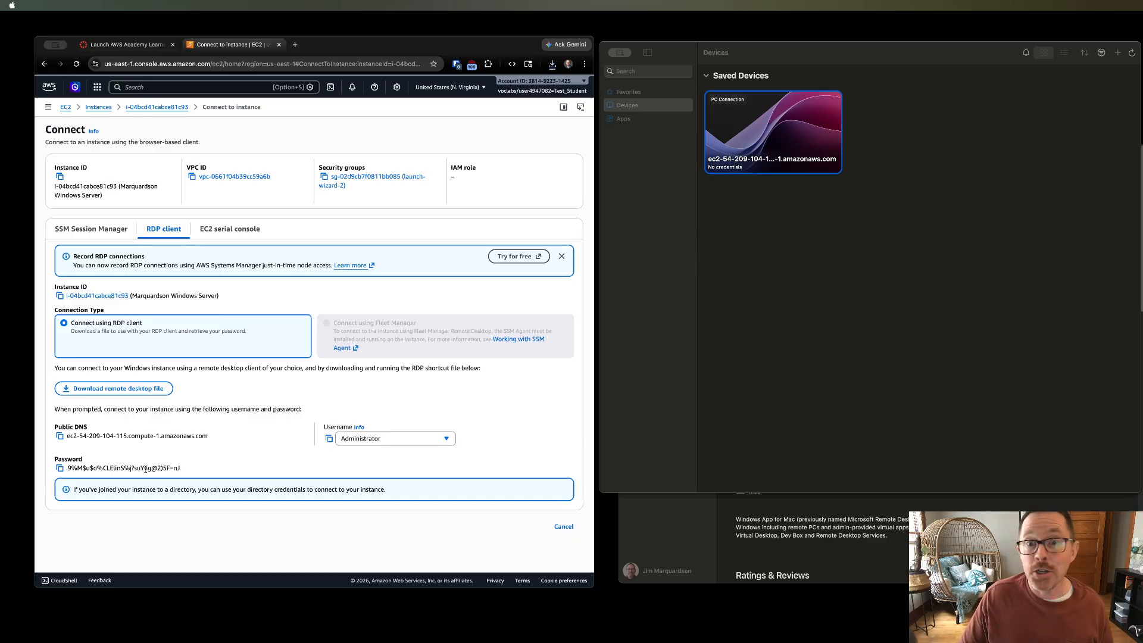
- Copy the decrypted password and start a connection to the saved PC in the Windows App
click(60, 469)
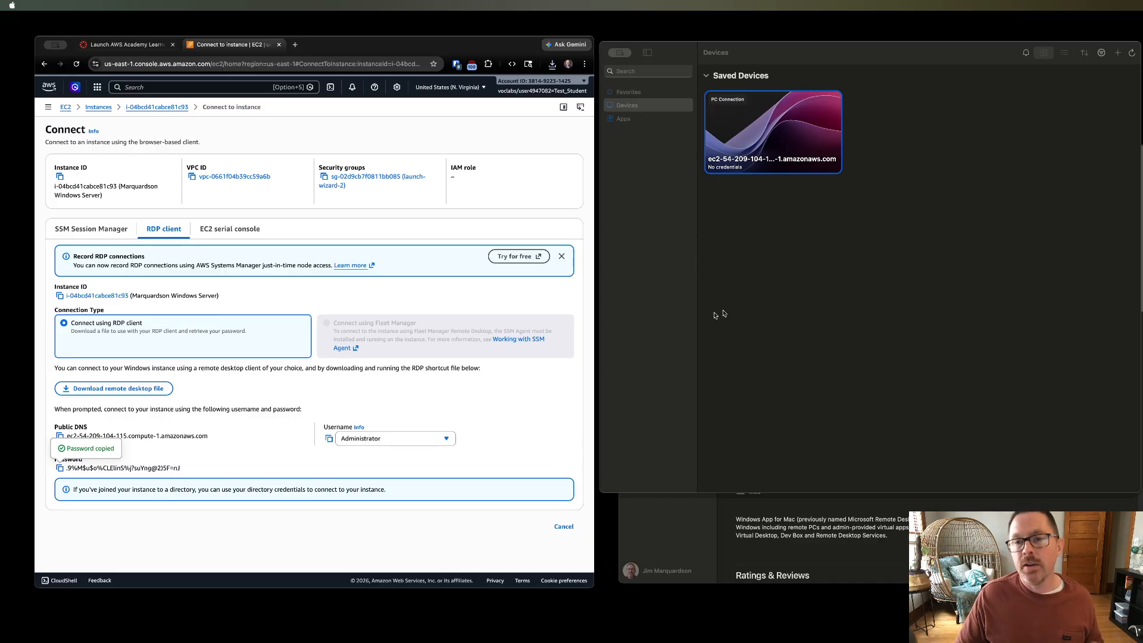
click(748, 305)
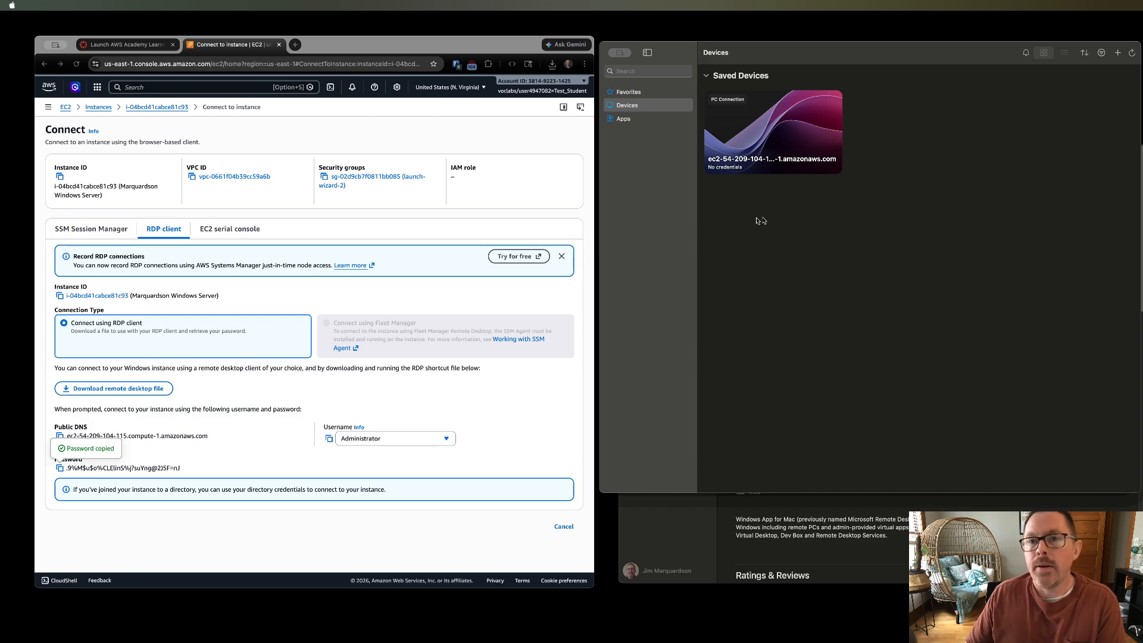
double_click(757, 128)
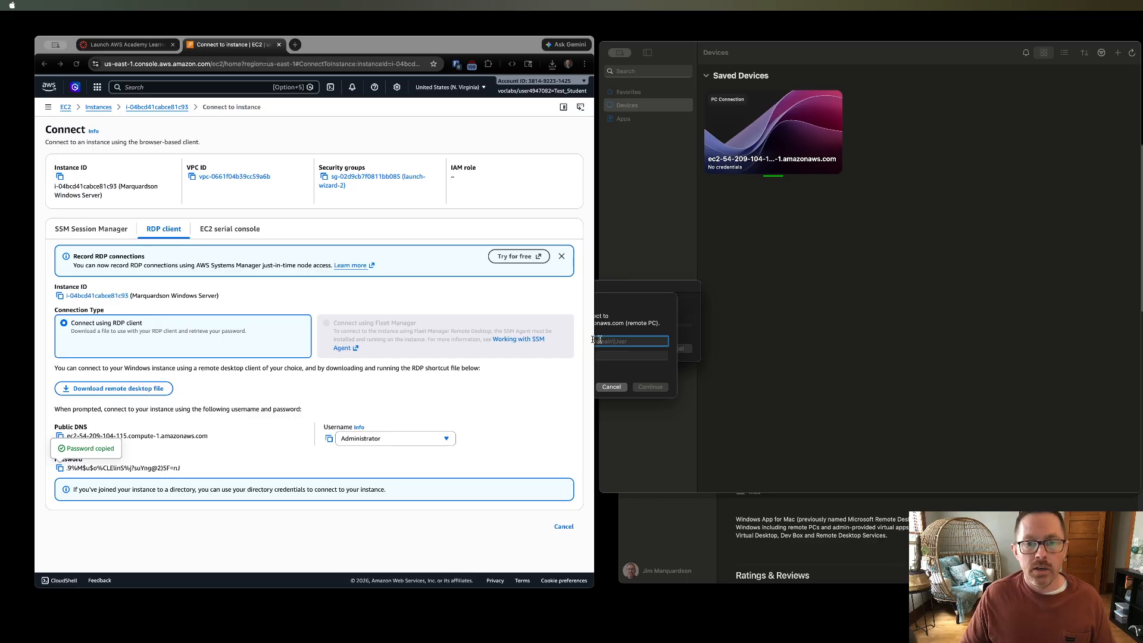
- Sign in as Administrator with the pasted administrator password and accept the server's certificate to continue
text(A)
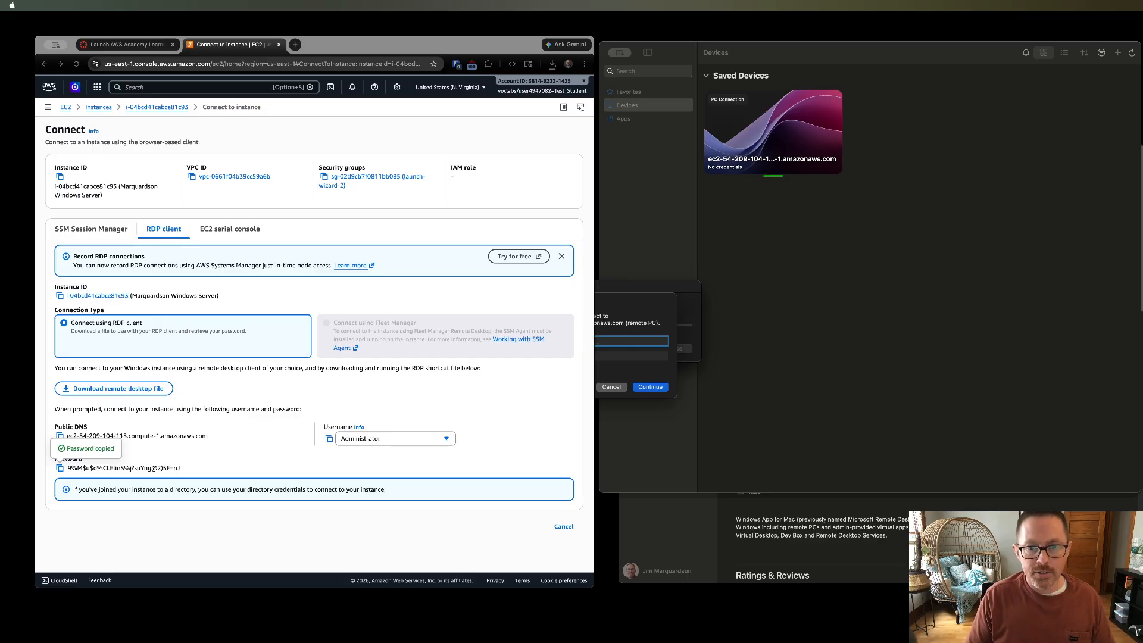
key(Tab)
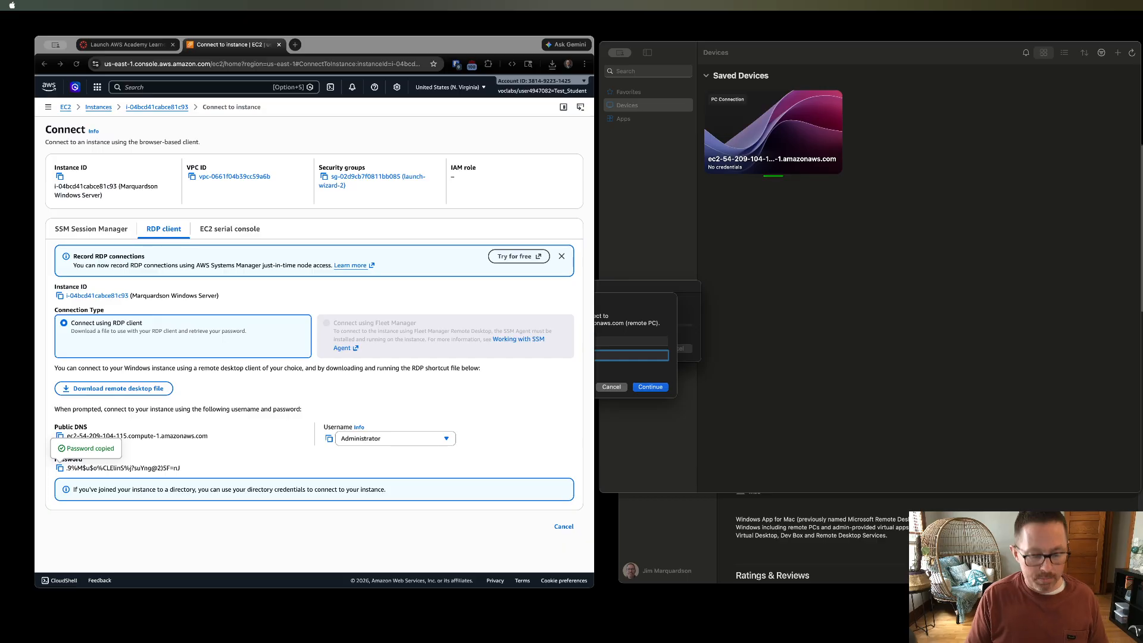
key(super+v)
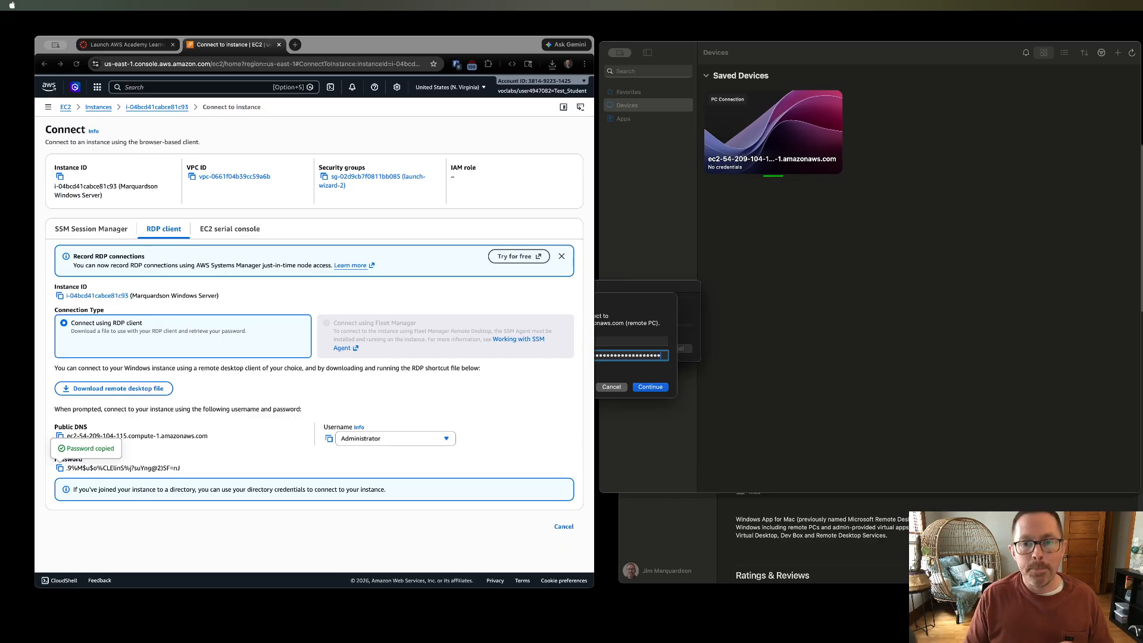
click(541, 370)
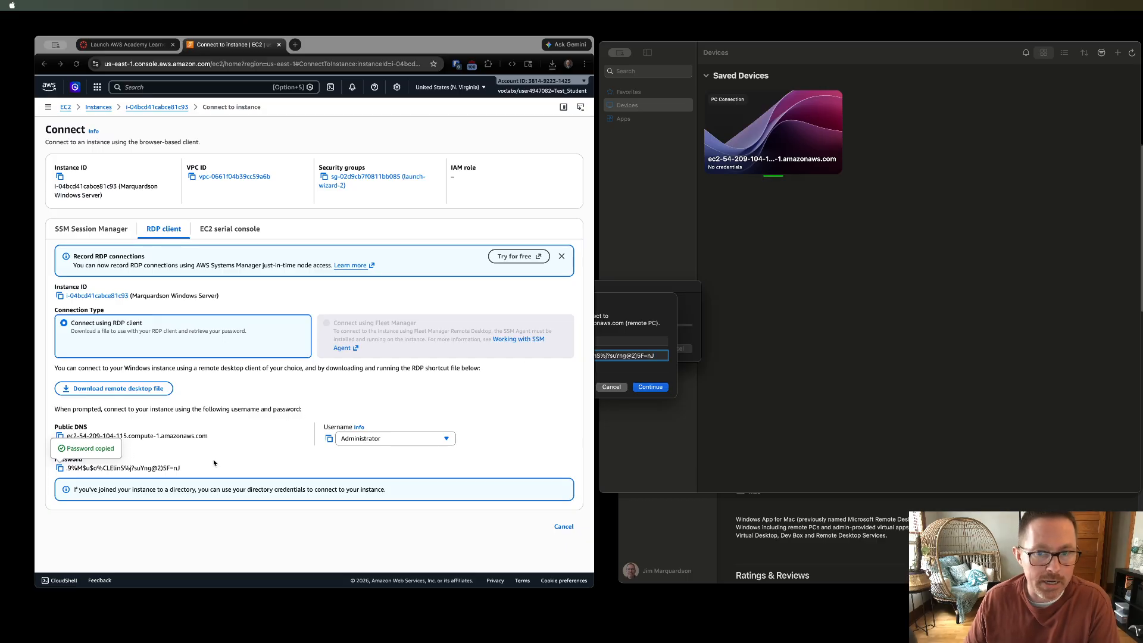
click(647, 389)
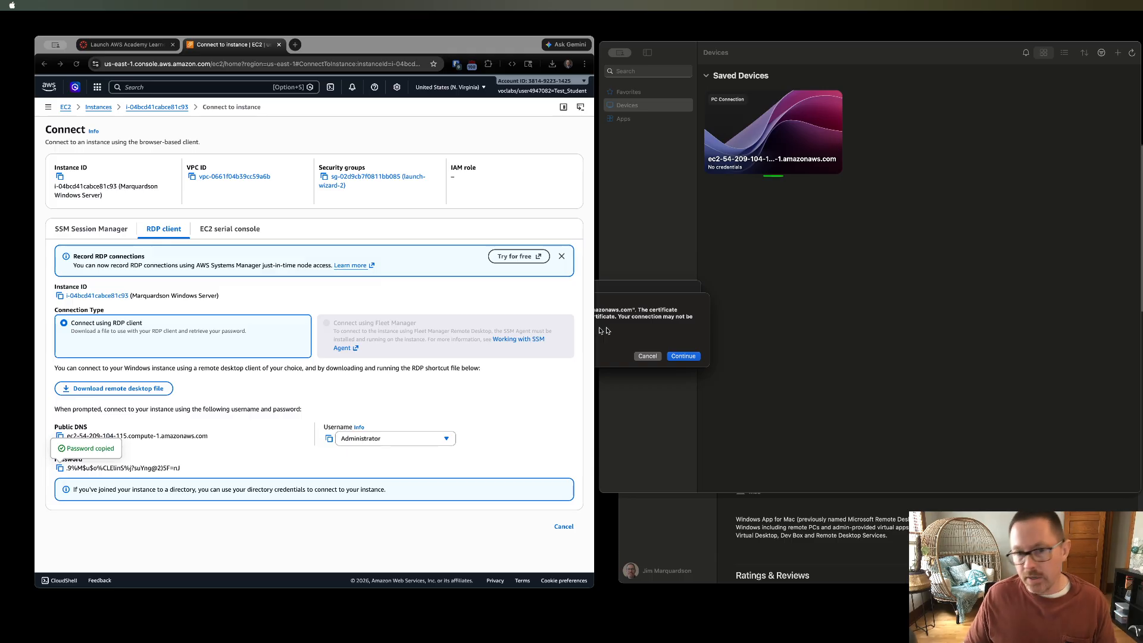
click(692, 358)
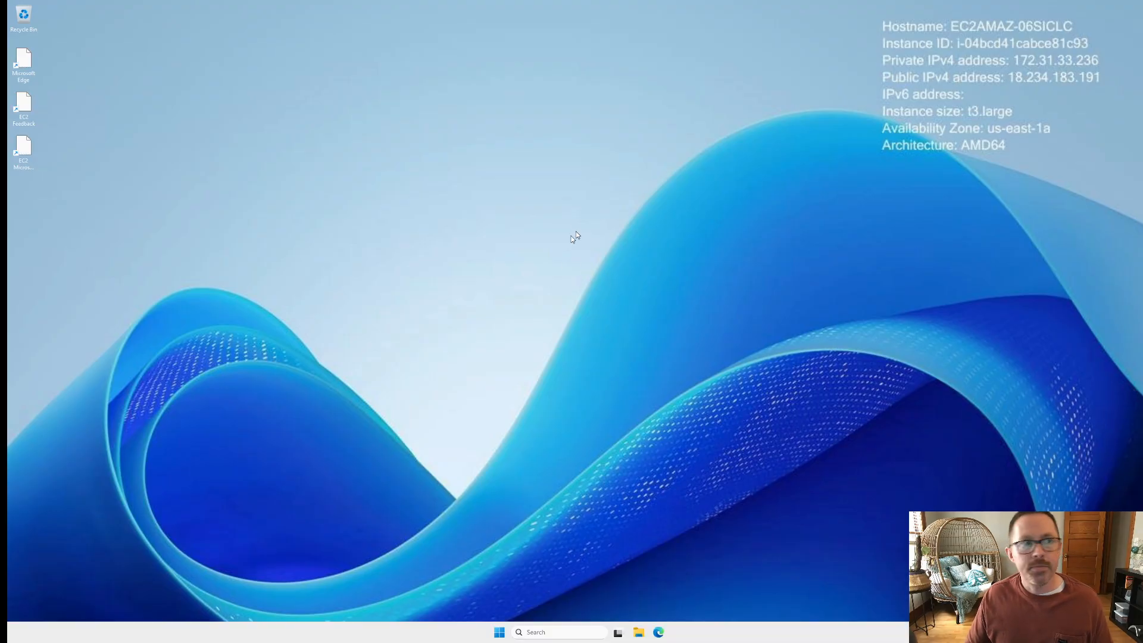
click(494, 180)
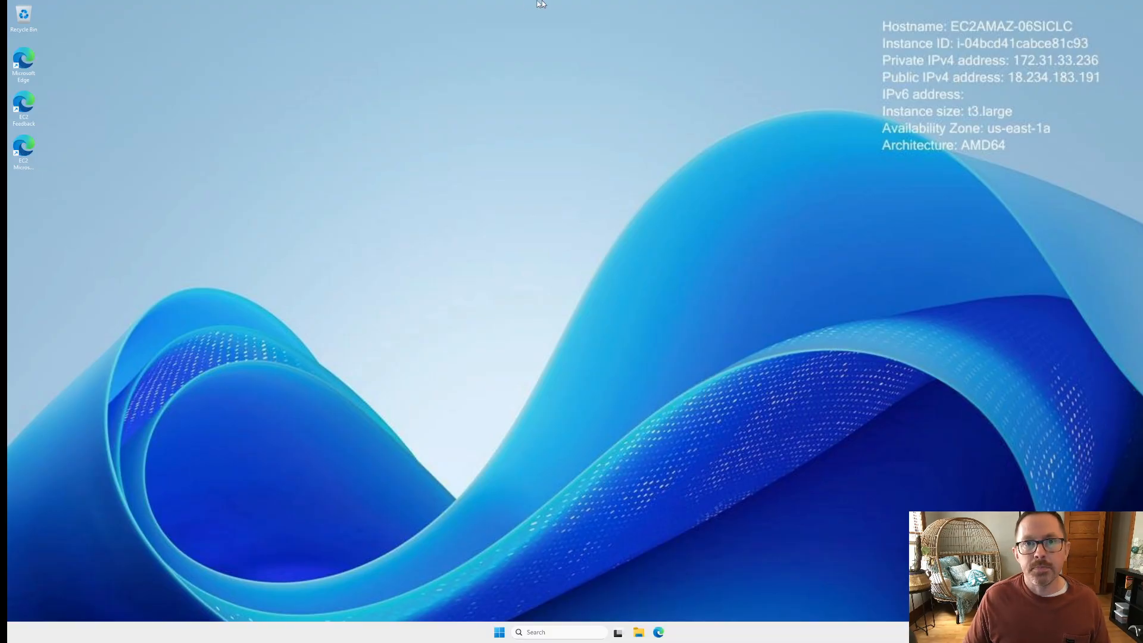
mouse_move(541, 3)
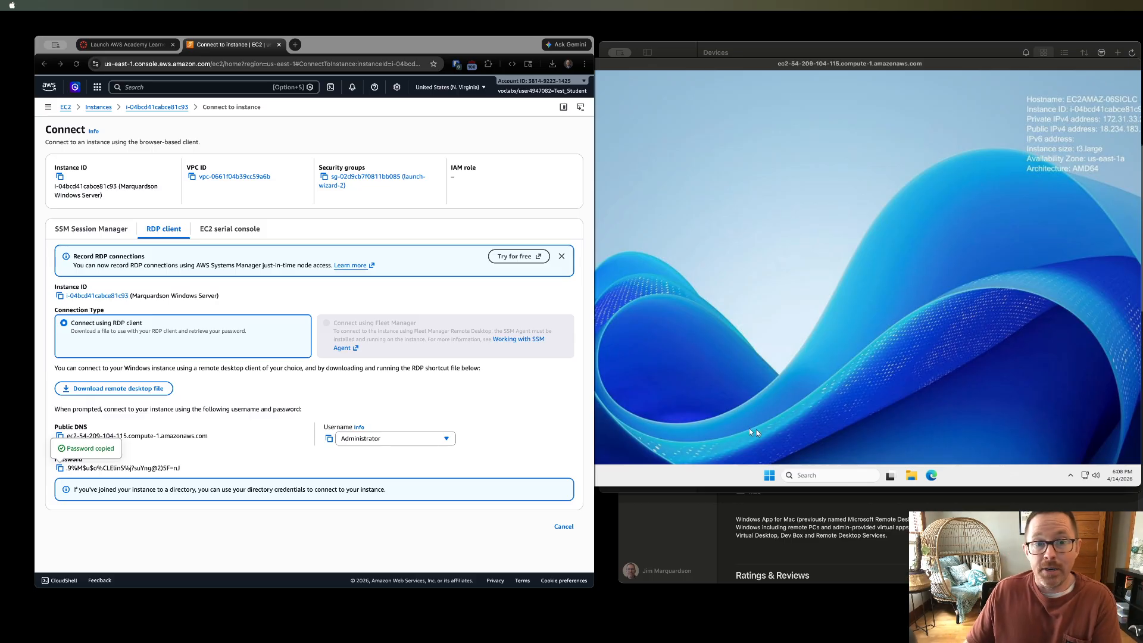
- Open Notepad on the remote Windows desktop by searching for notepad from Start
click(759, 476)
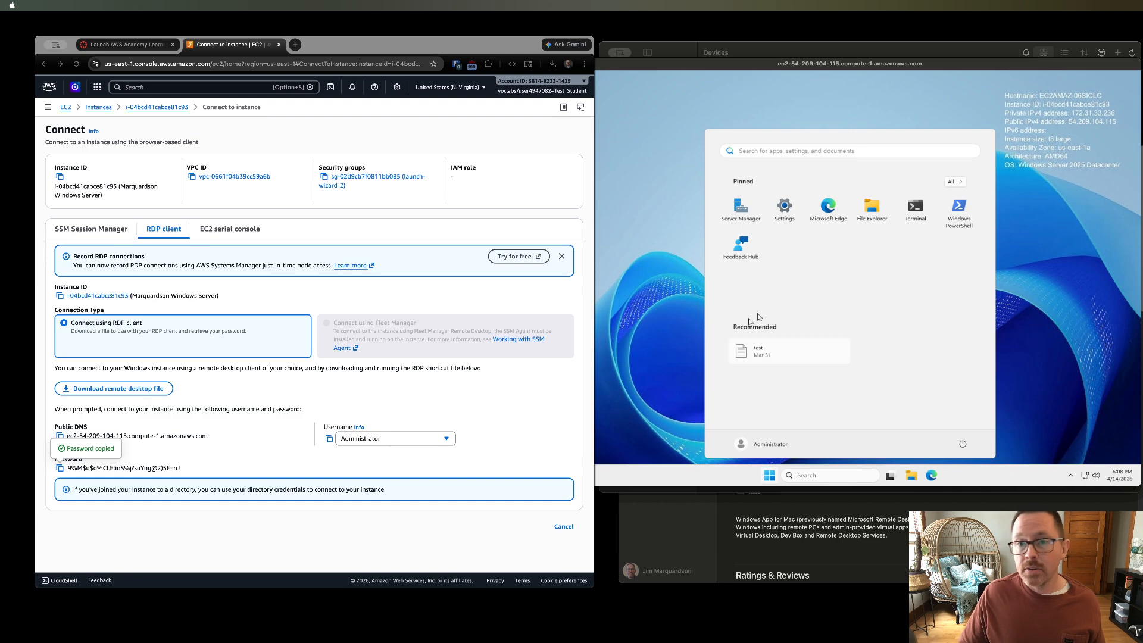
click(811, 476)
text(notep)
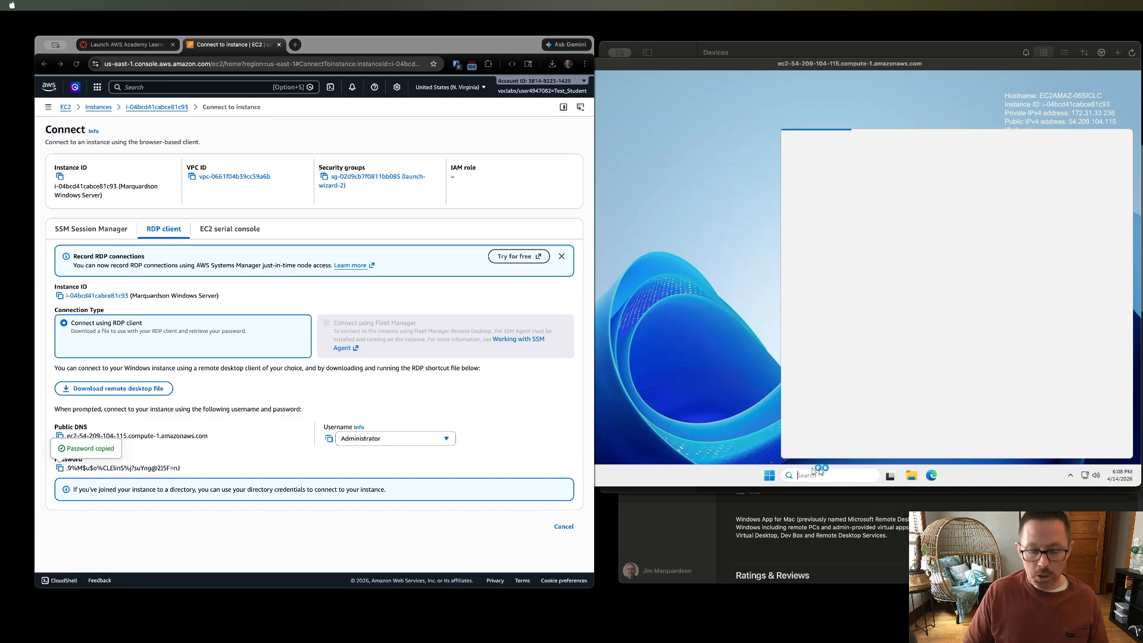
text(ad)
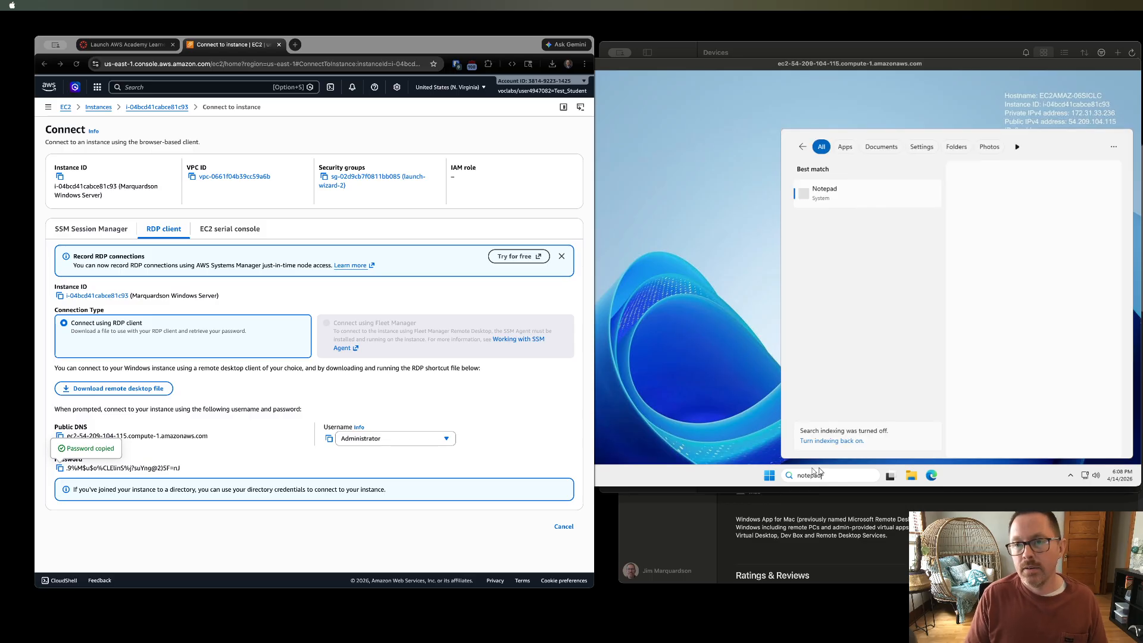
click(846, 192)
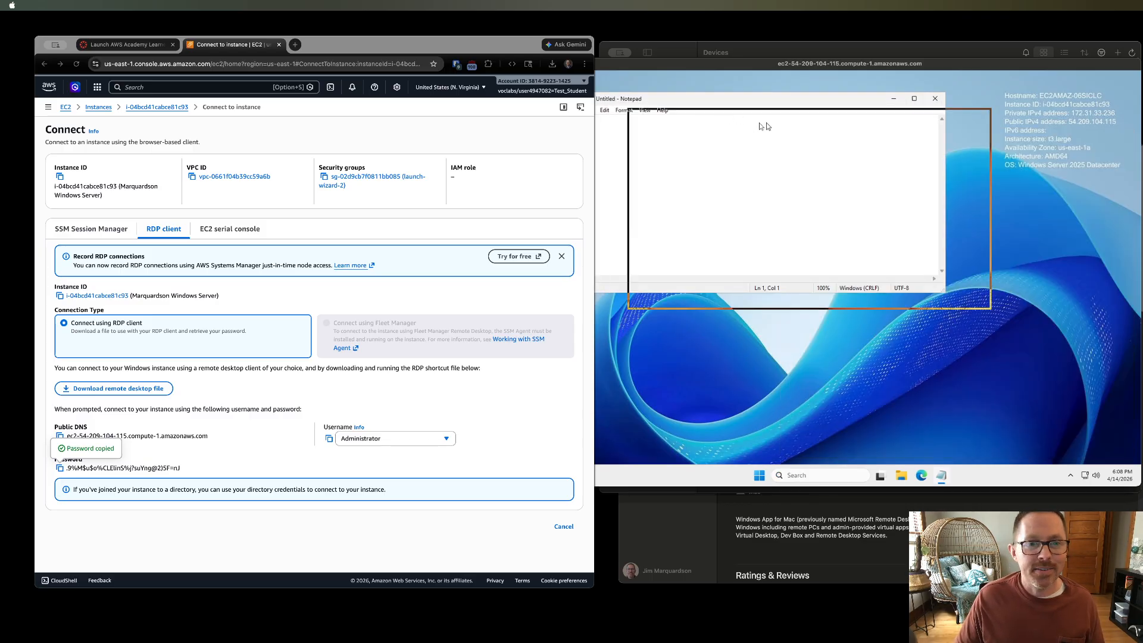
- Write "This is my file." in Notepad, then close it without saving
text(This i)
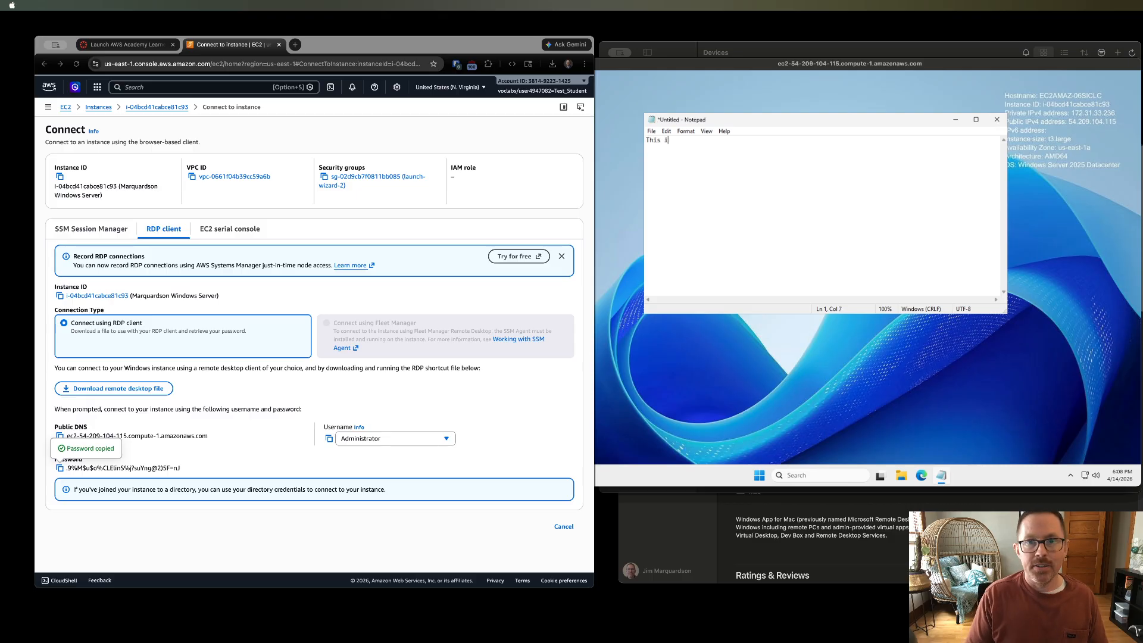
text(s my file.)
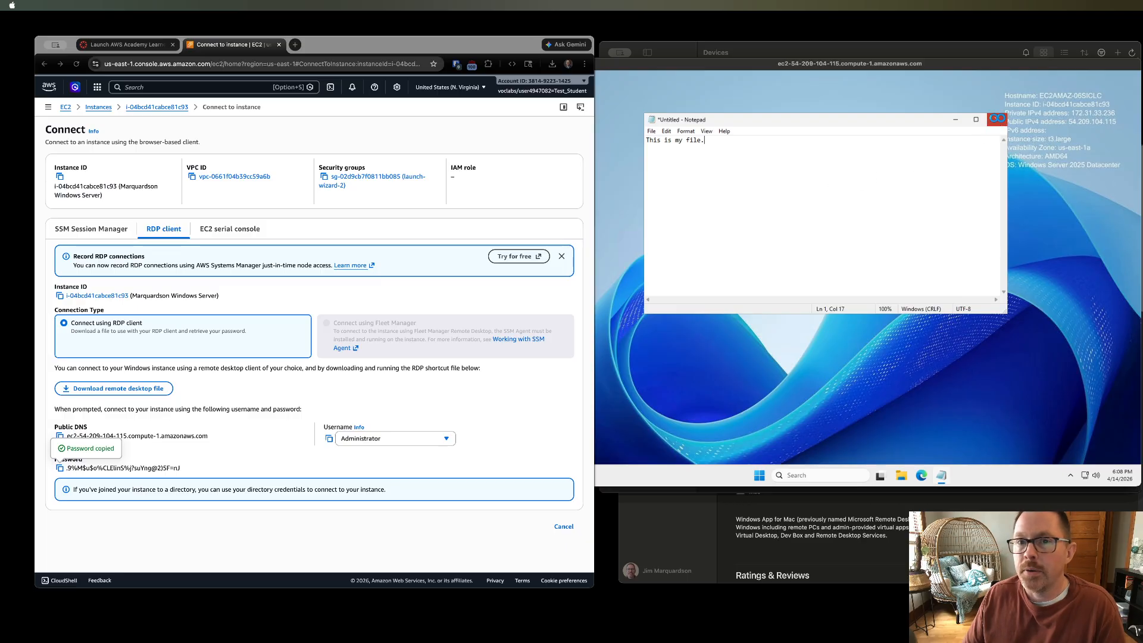
click(997, 119)
click(867, 273)
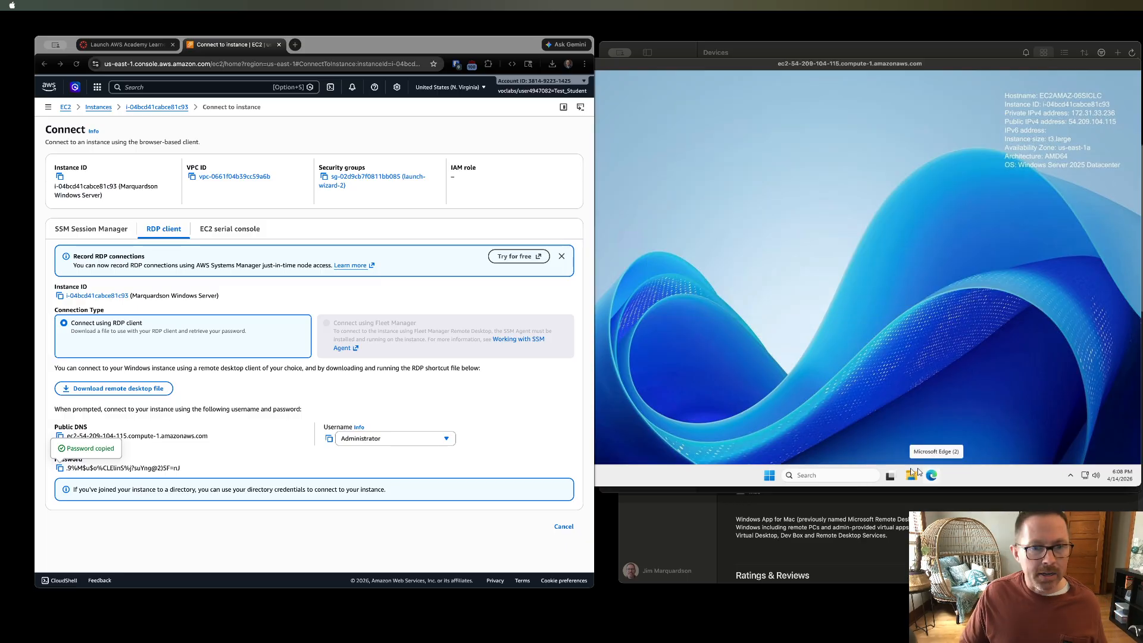
- Launch Microsoft Edge, skip its first-run setup without signing in, and close the welcome tab
click(930, 475)
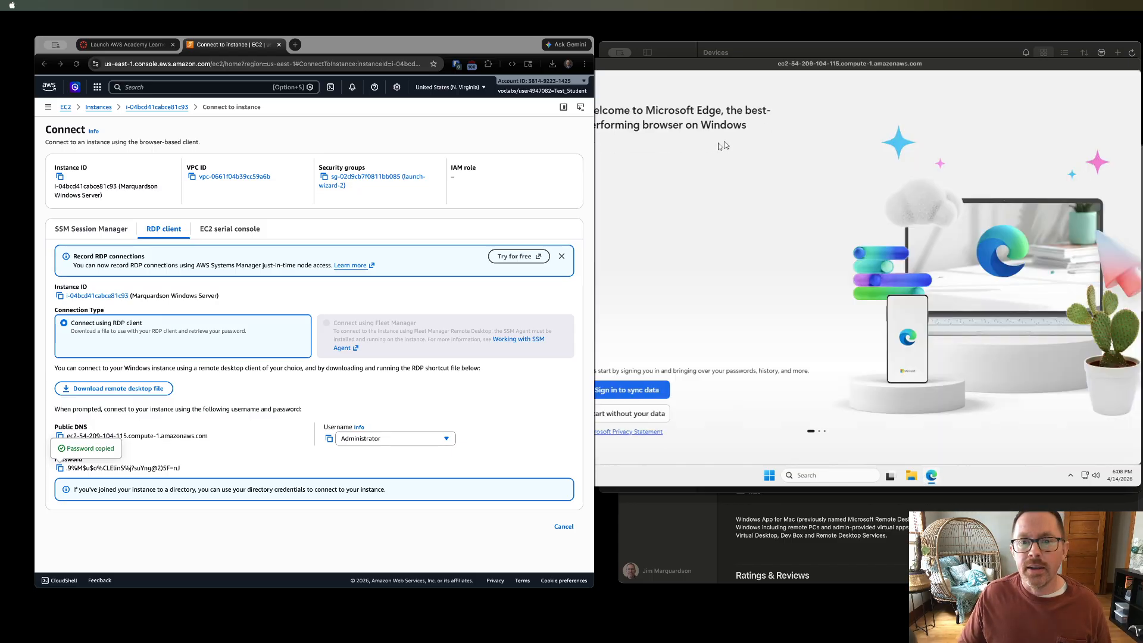
click(631, 415)
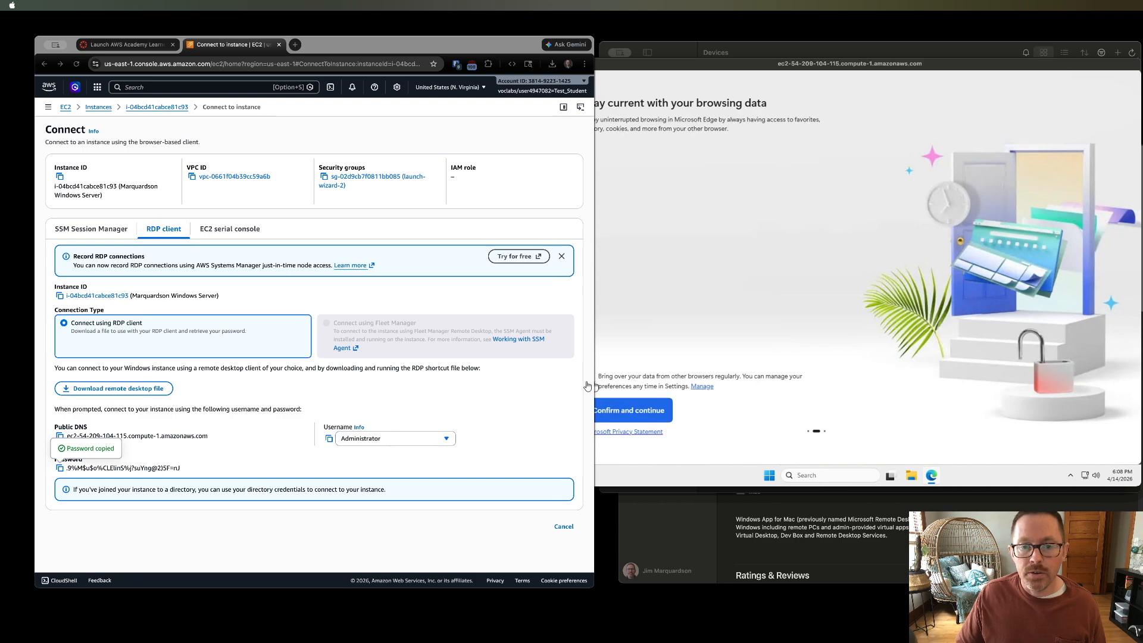
click(612, 411)
click(611, 411)
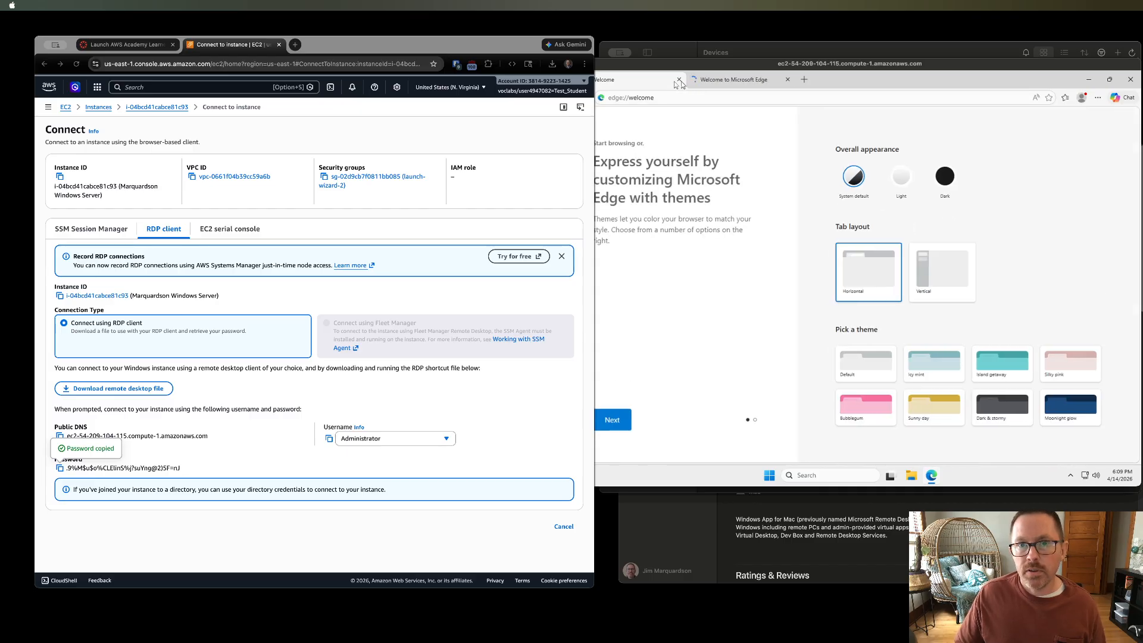
click(678, 97)
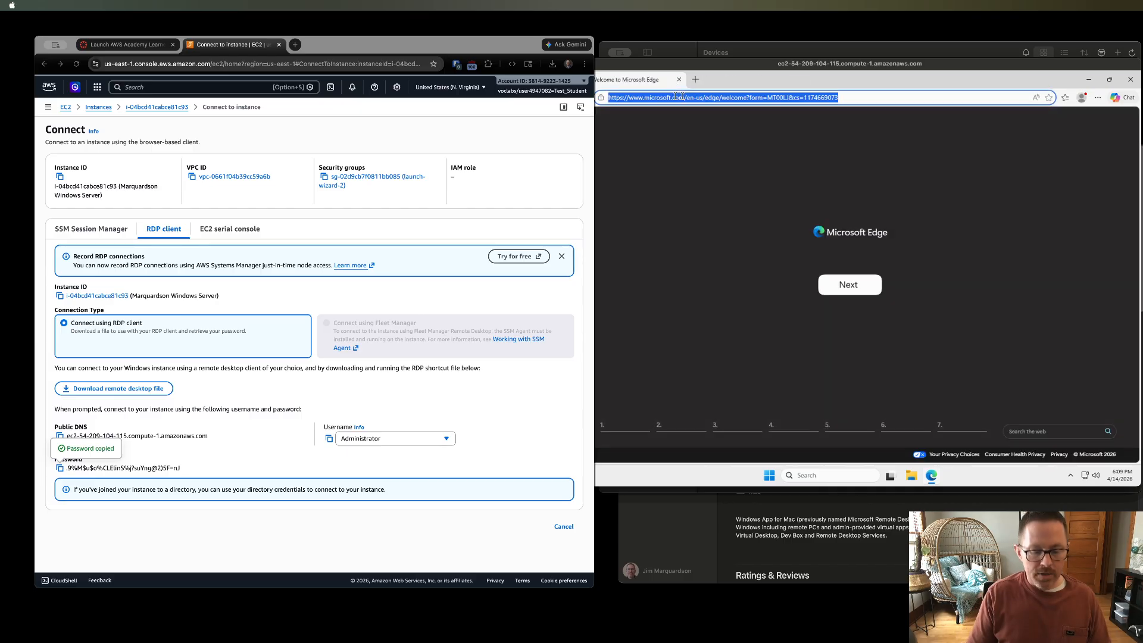
- Search the web for "visual studio code" and open the Download Visual Studio Code page
text(vis)
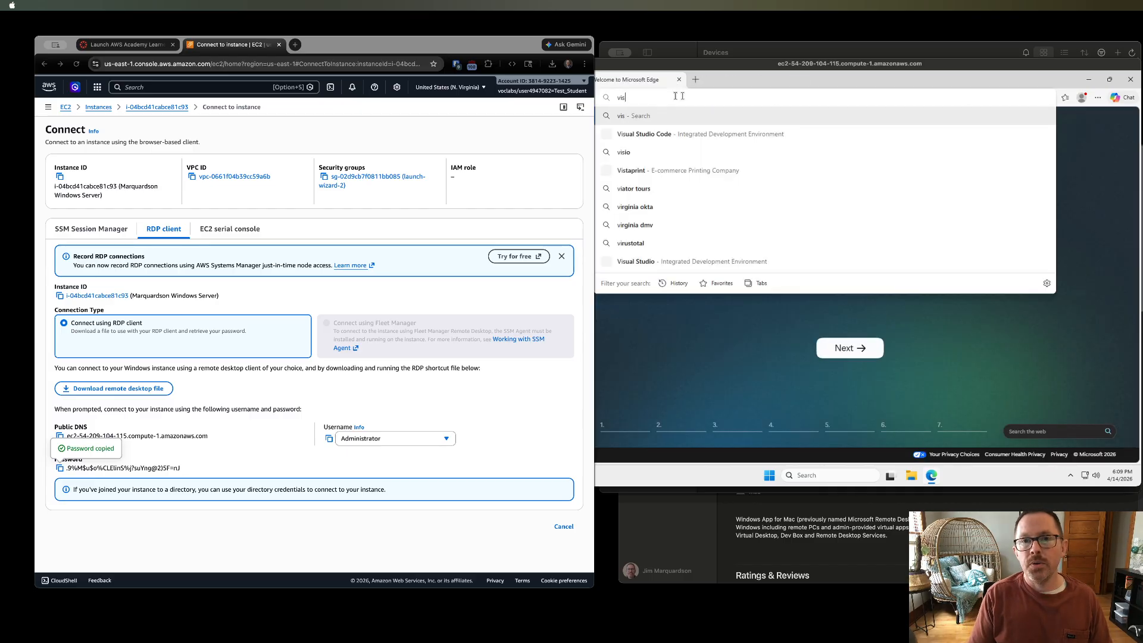
text(ual stu)
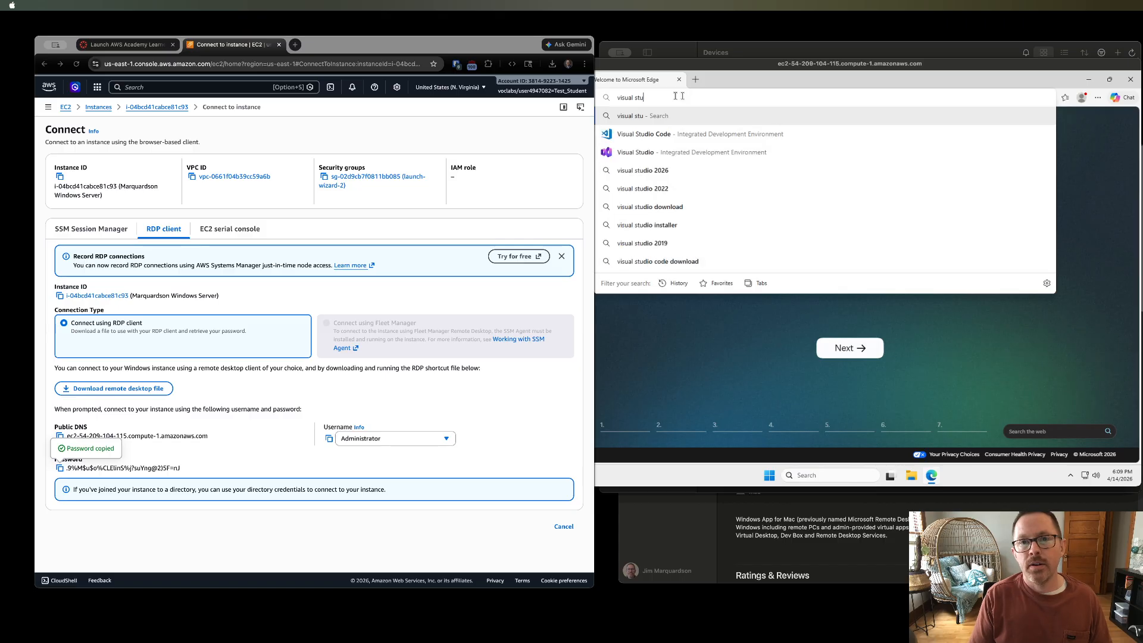
text(dio code)
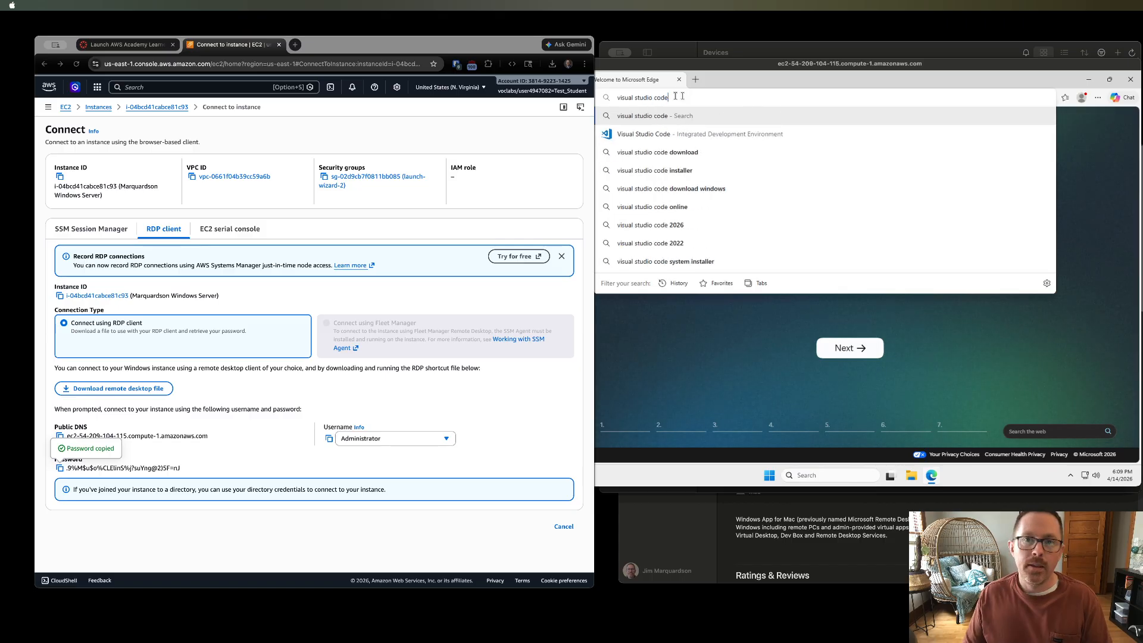
key(Return)
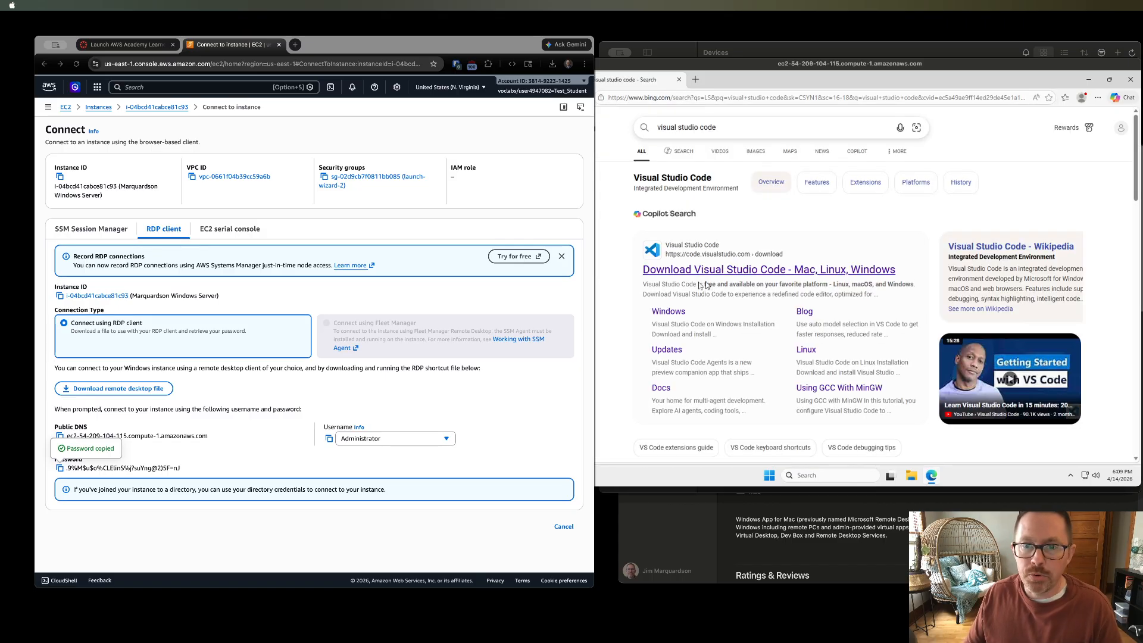
click(707, 271)
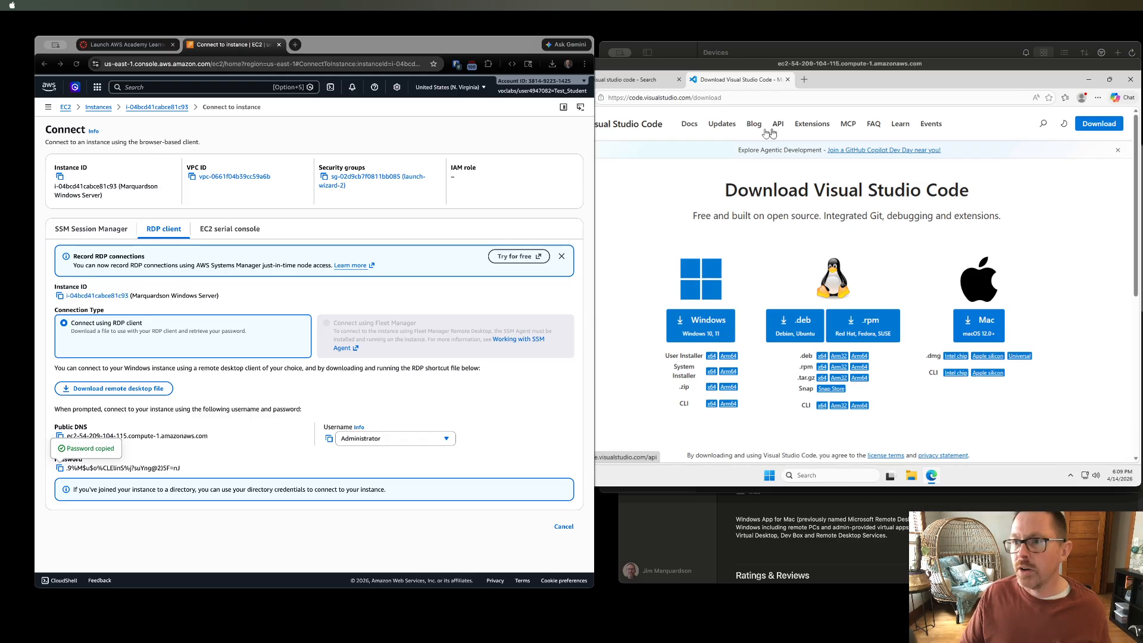
drag(842, 67, 825, 67)
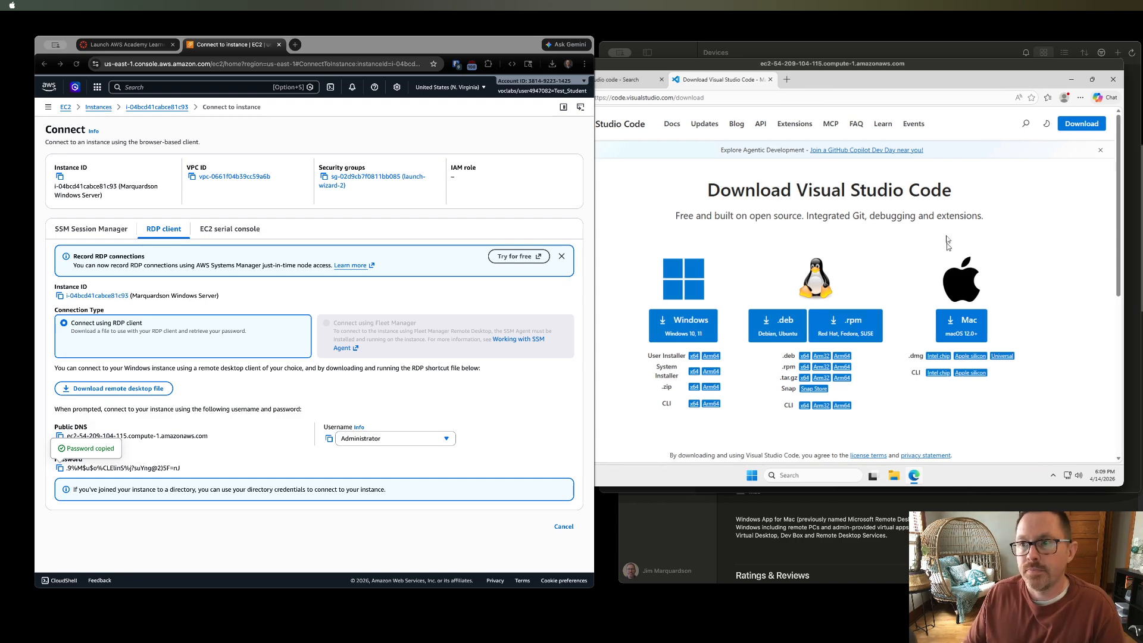
click(1099, 67)
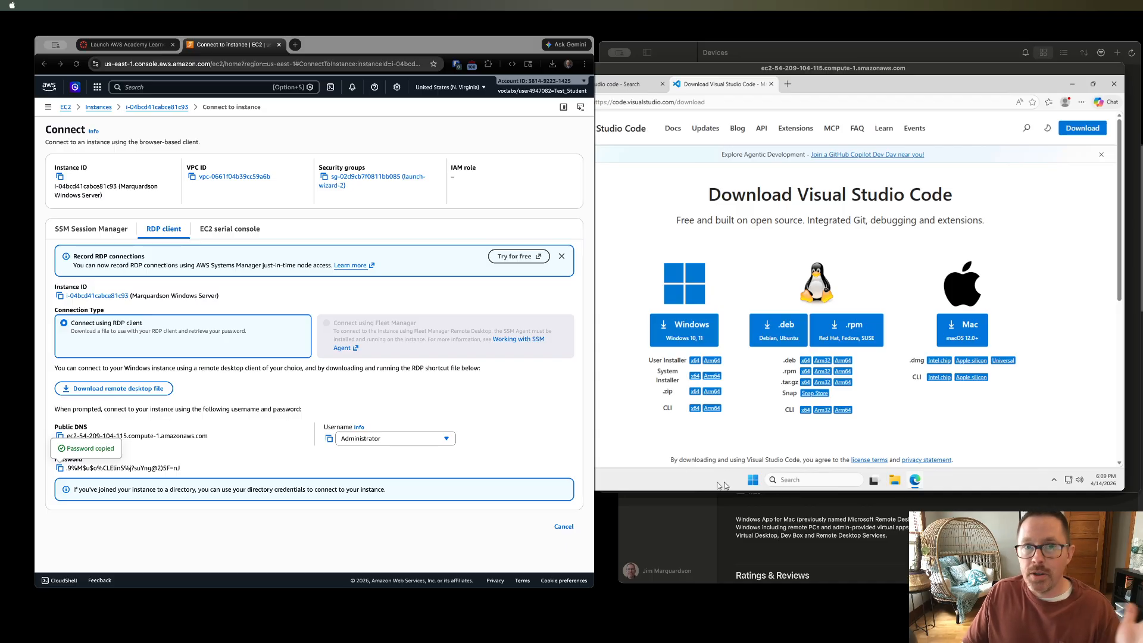
click(718, 506)
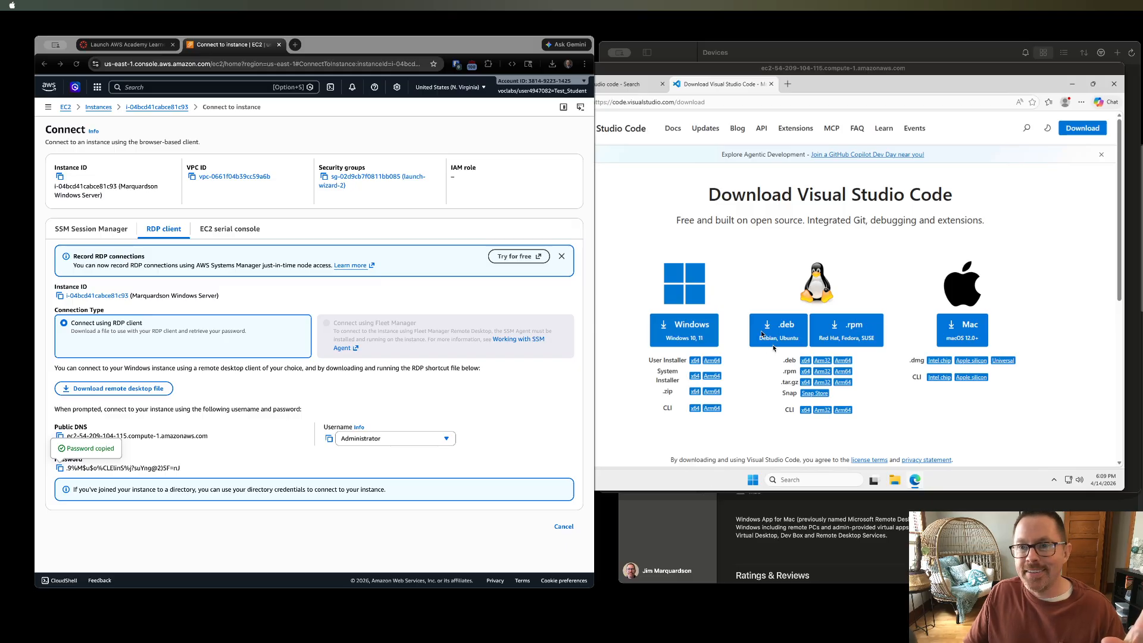
- End the AWS Academy Learner Lab session and close the remote desktop's disconnection notice
click(786, 55)
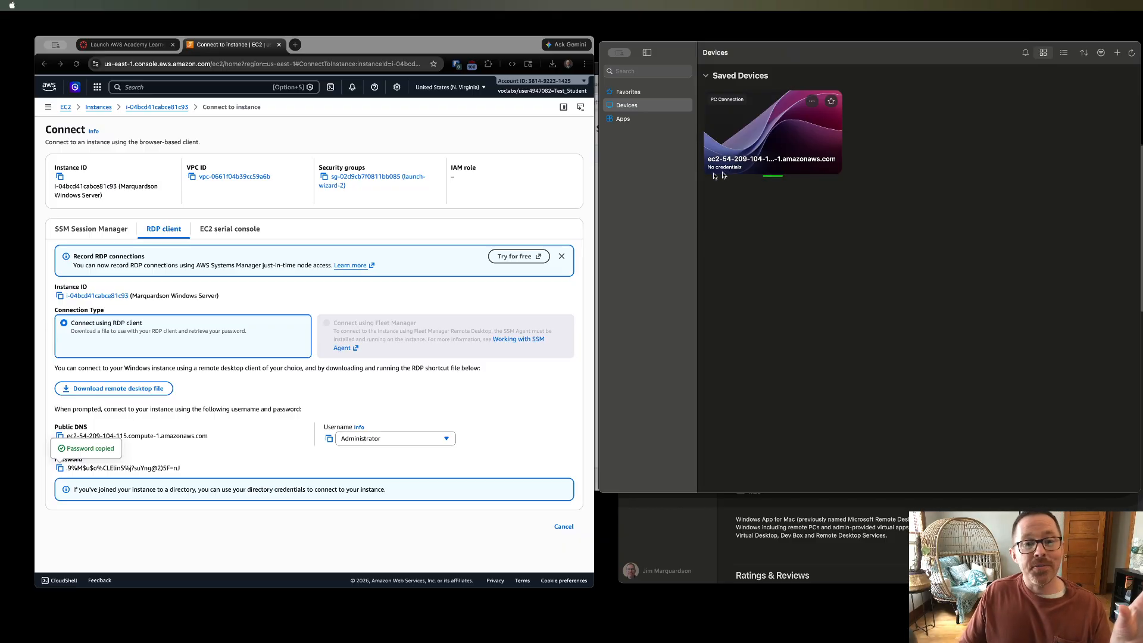
click(266, 570)
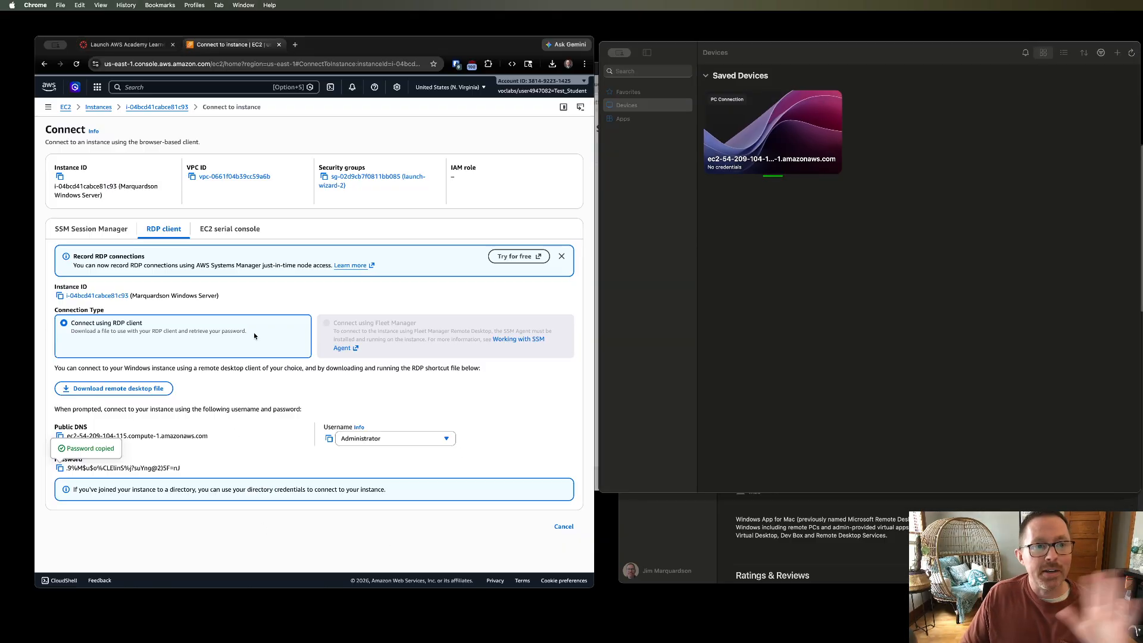
click(152, 48)
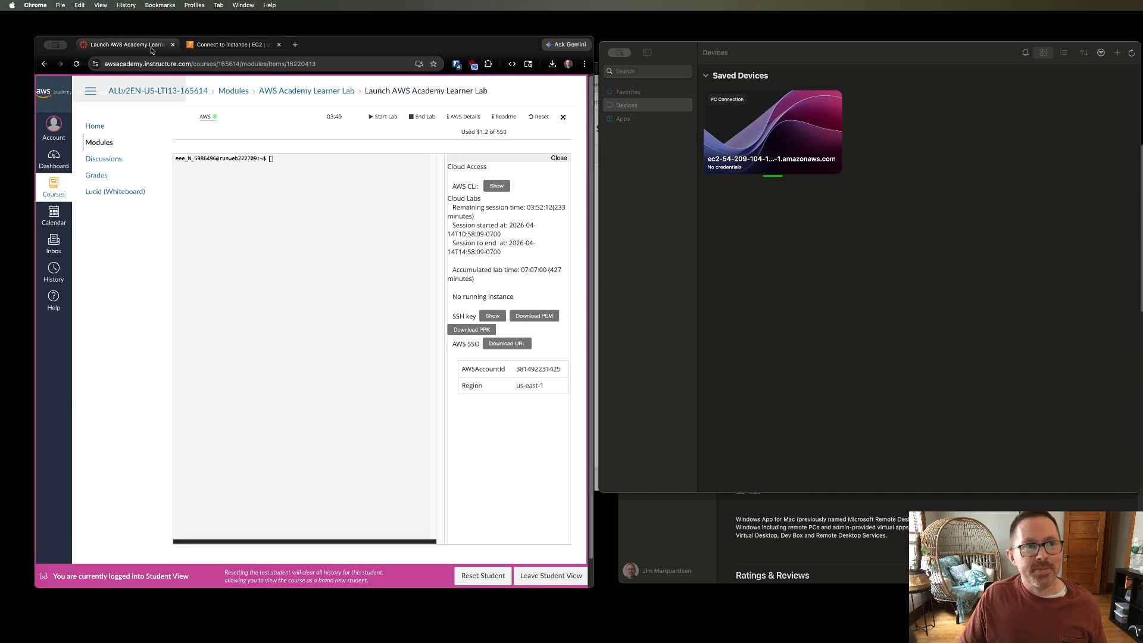
click(232, 48)
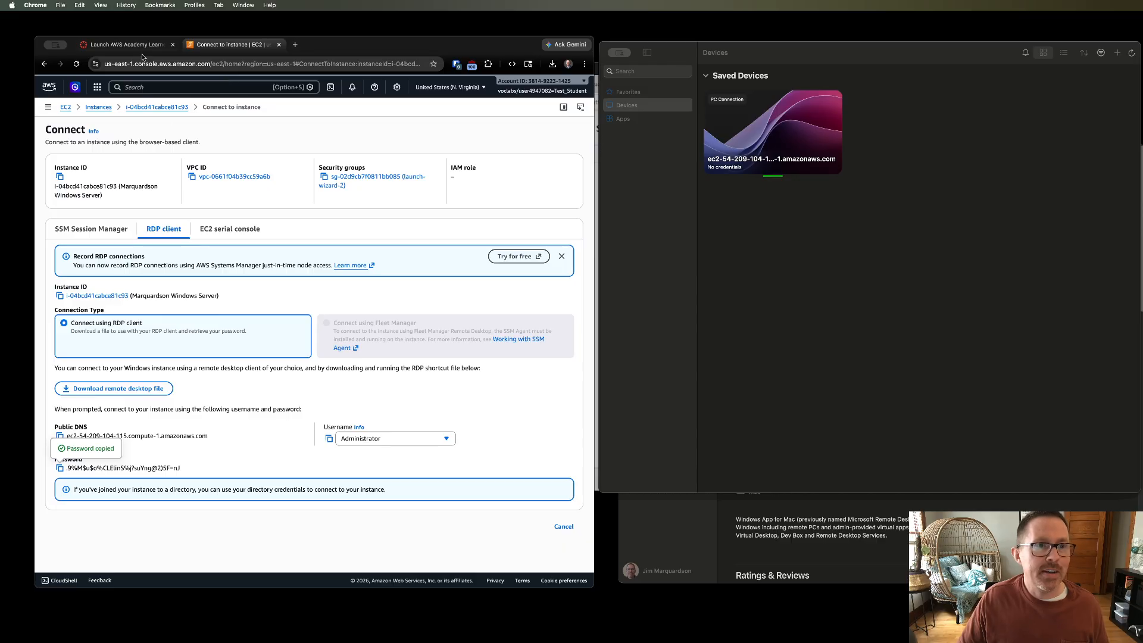
click(127, 44)
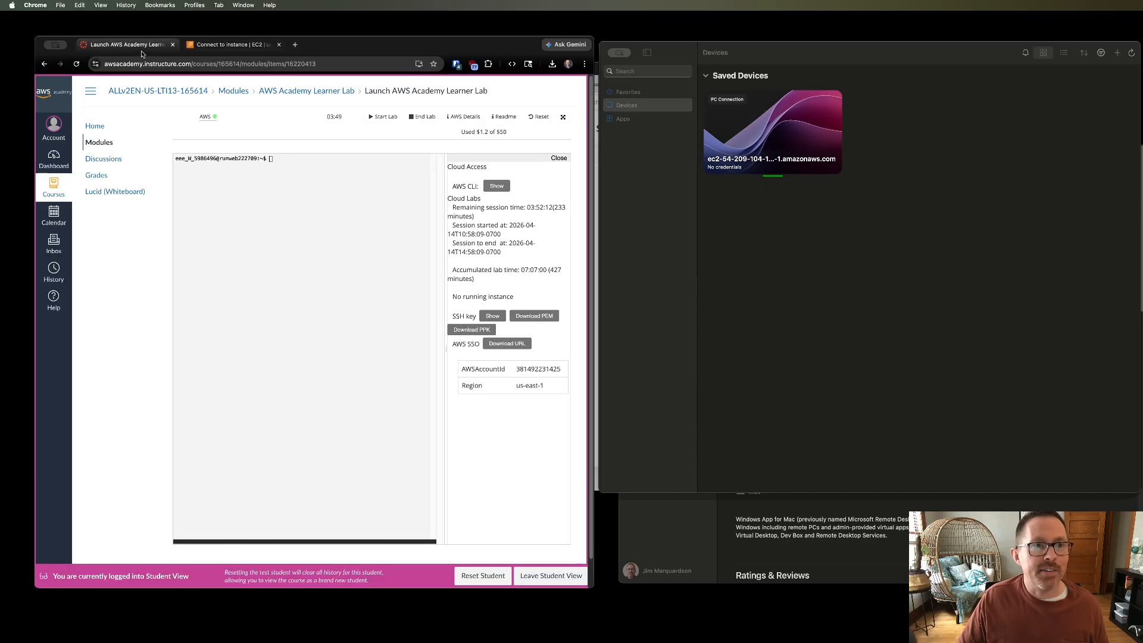
click(423, 119)
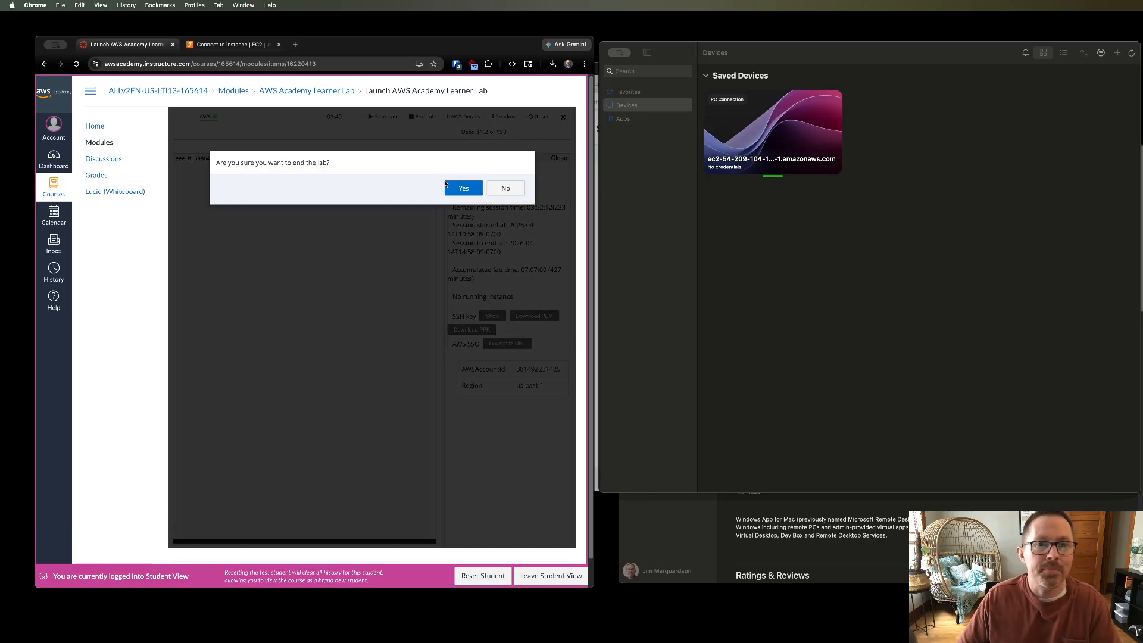
click(457, 194)
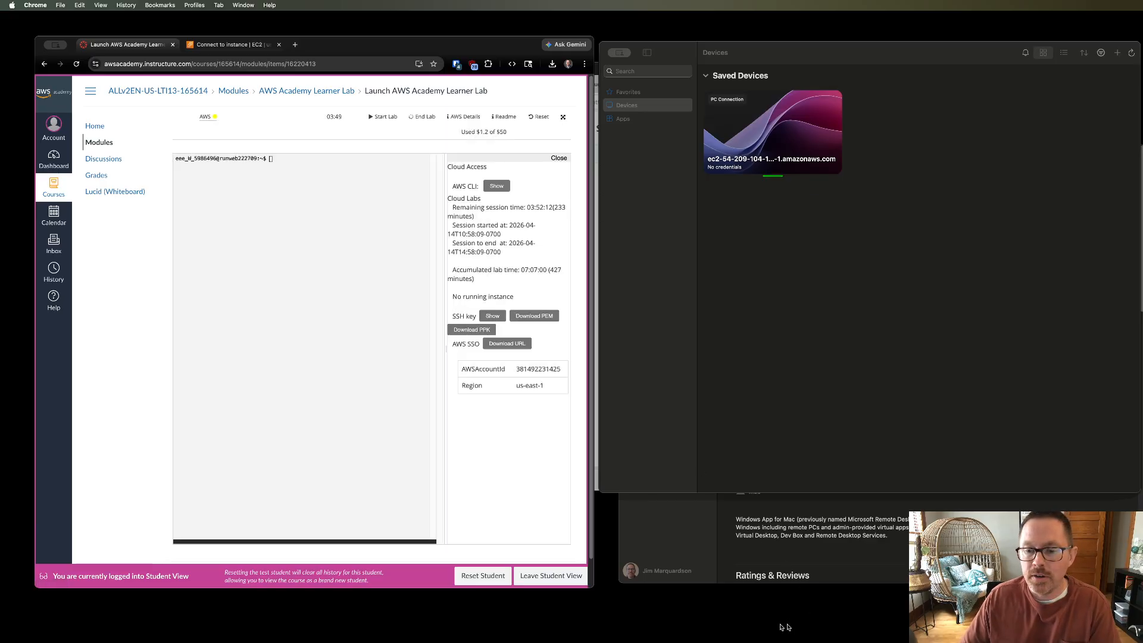
click(781, 627)
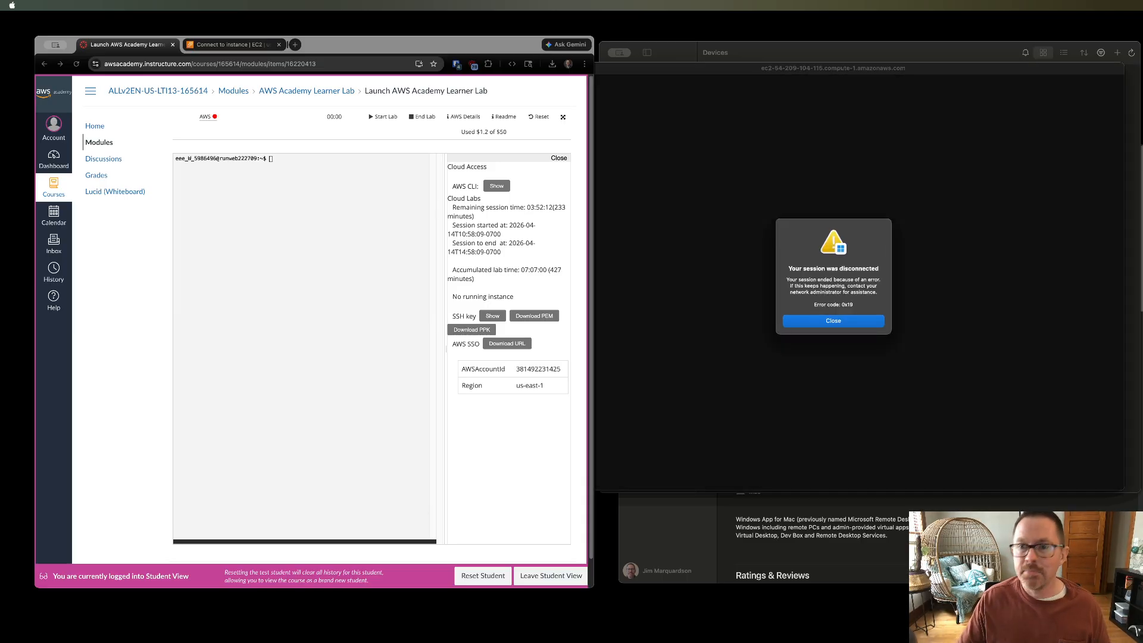
click(855, 322)
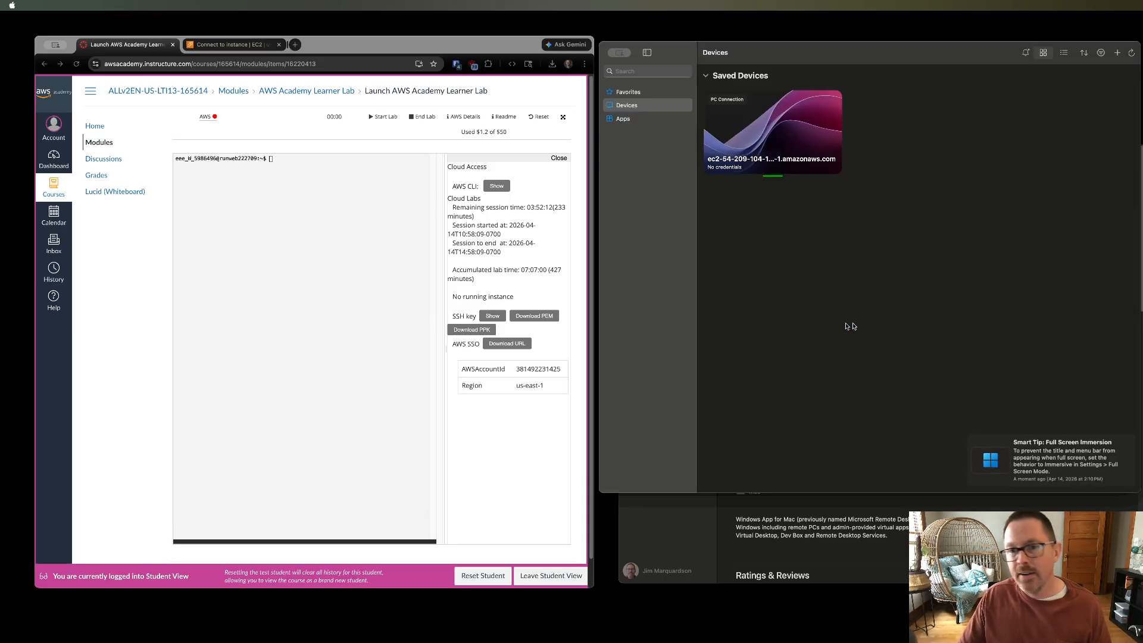
- Start the Learner Lab again
click(352, 128)
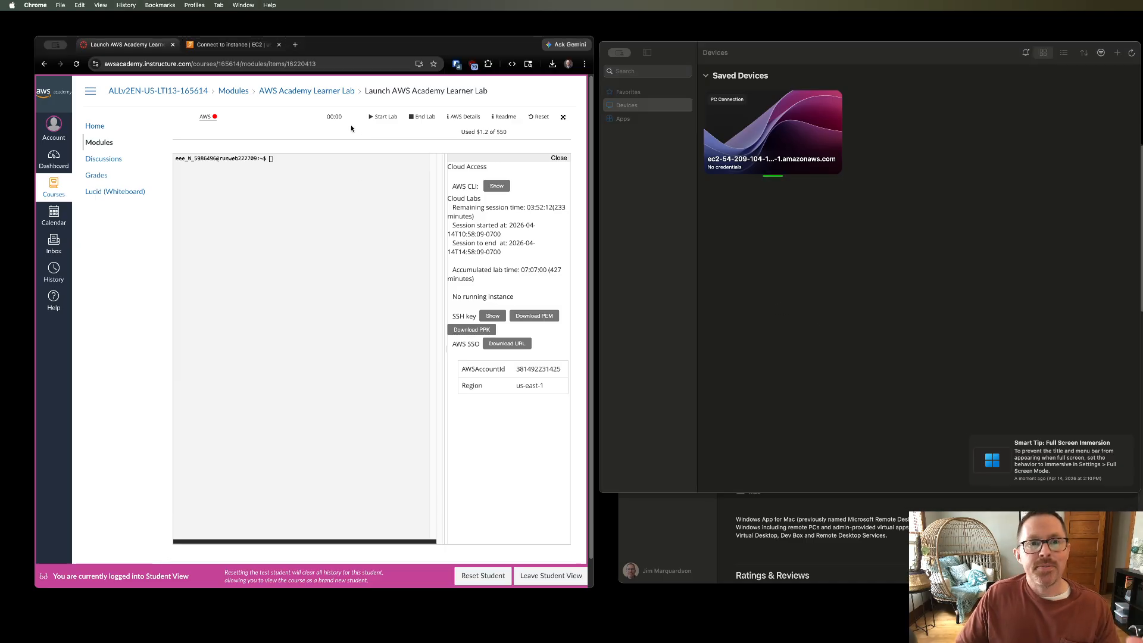
click(382, 118)
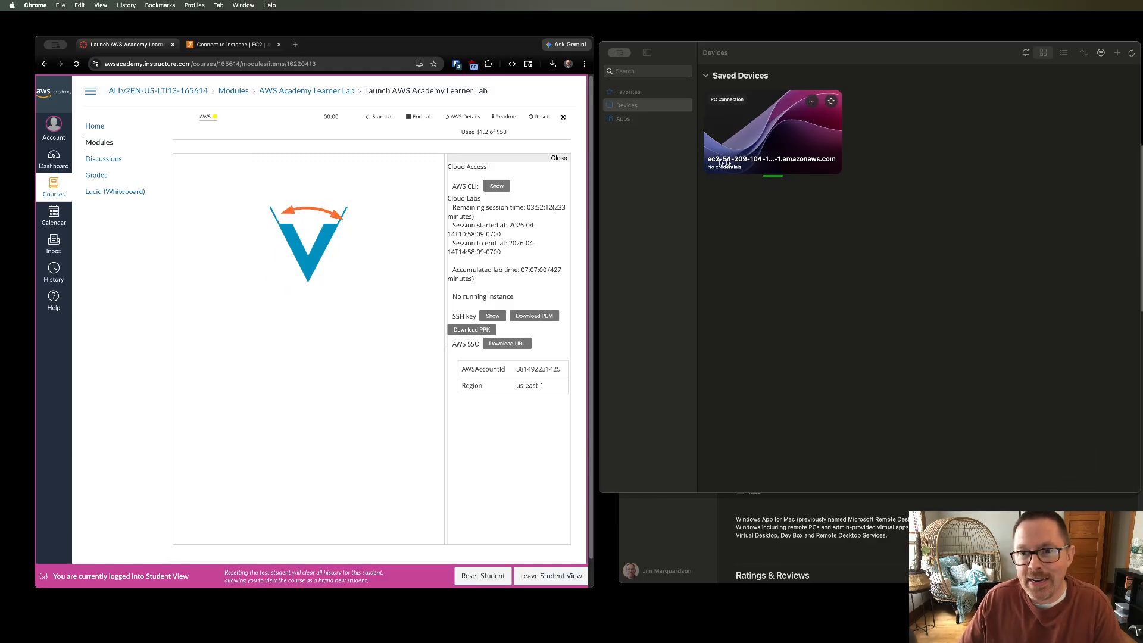
- Delete the saved PC connection for the old instance from the Windows App device list
right_click(760, 139)
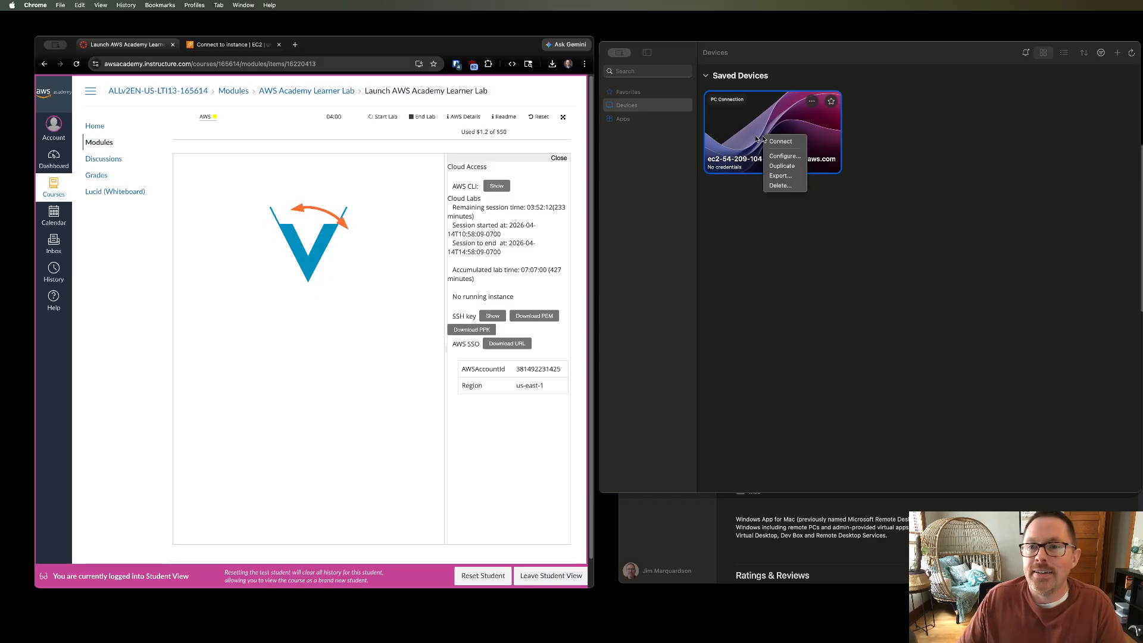
click(778, 187)
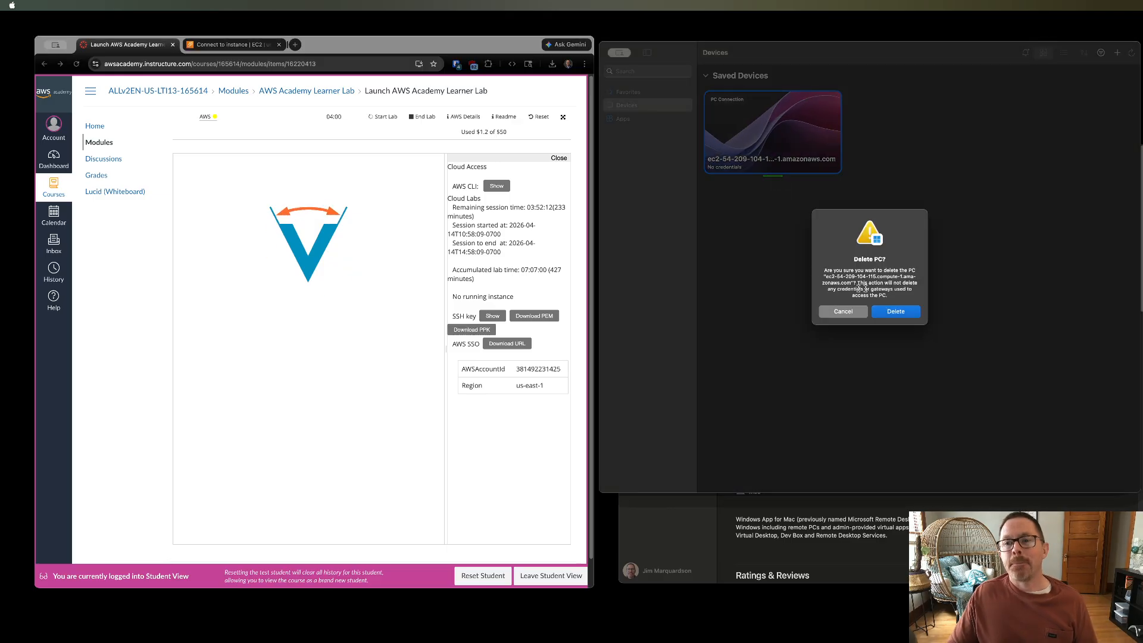
click(889, 312)
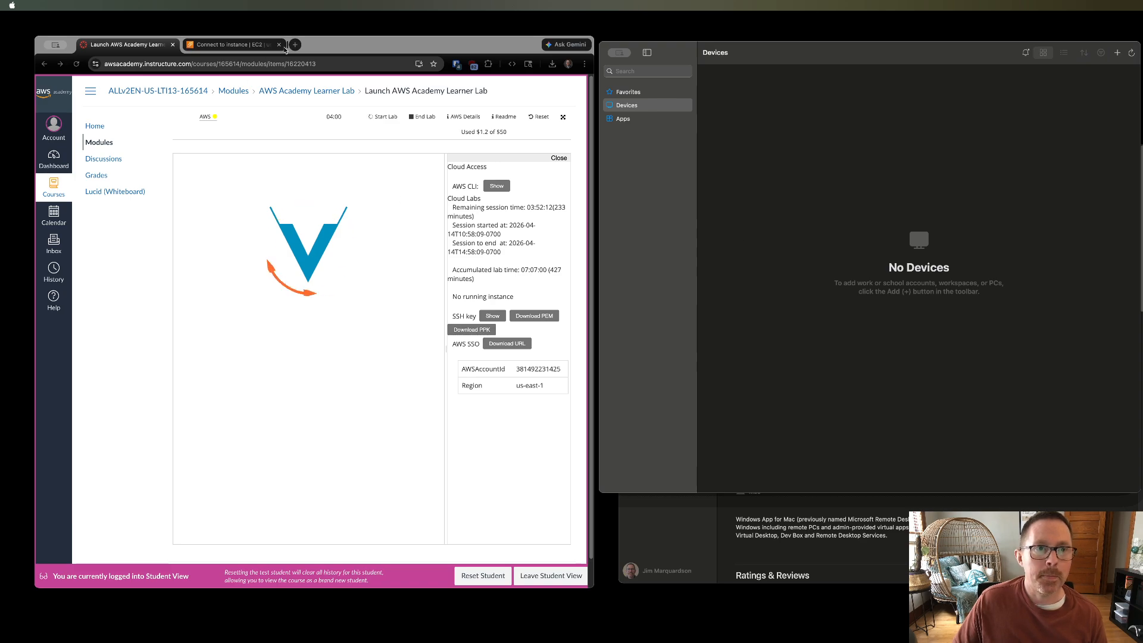
- Close the old EC2 connection tab and open the dialog for adding a new PC
click(279, 44)
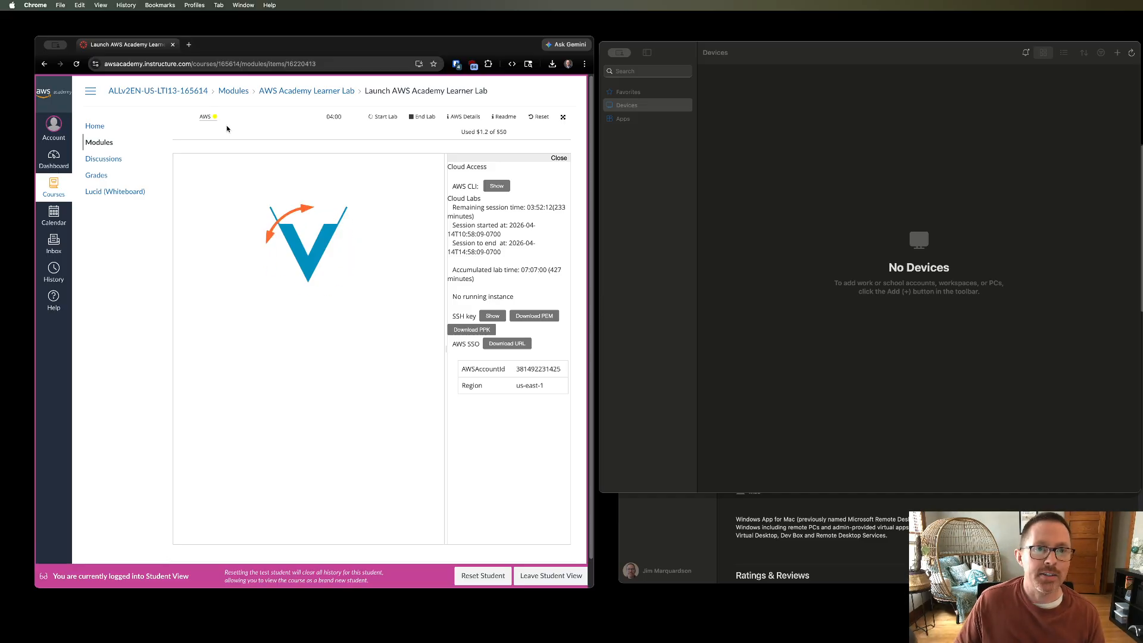
click(857, 183)
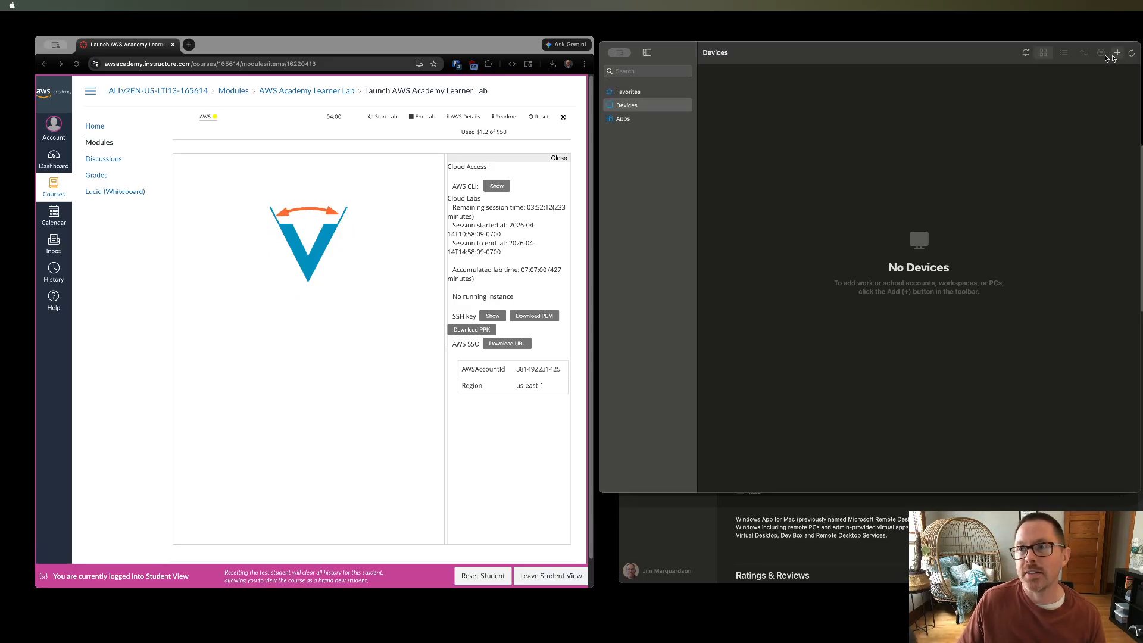
click(1118, 52)
click(1066, 130)
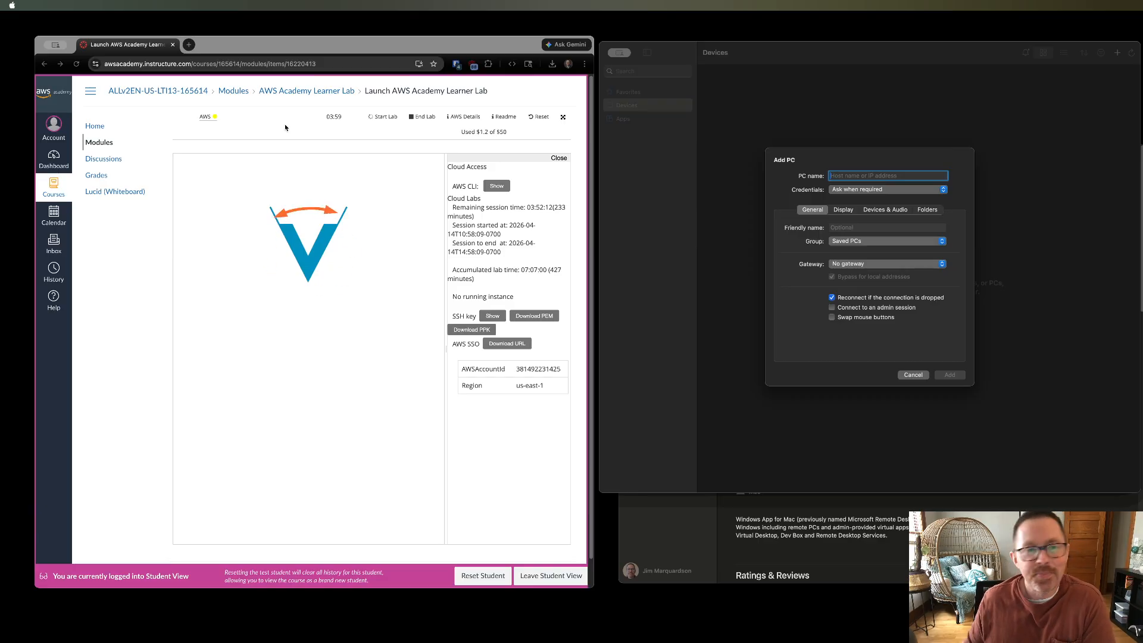
- Open the AWS console from the lab and go to the EC2 Instances list
click(206, 118)
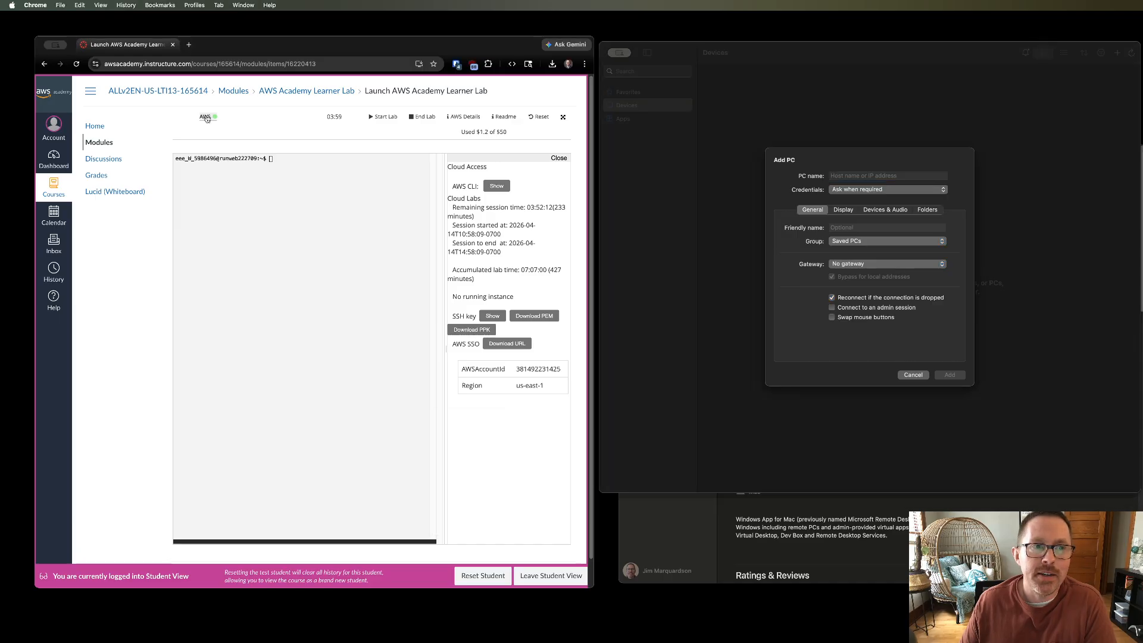
click(206, 118)
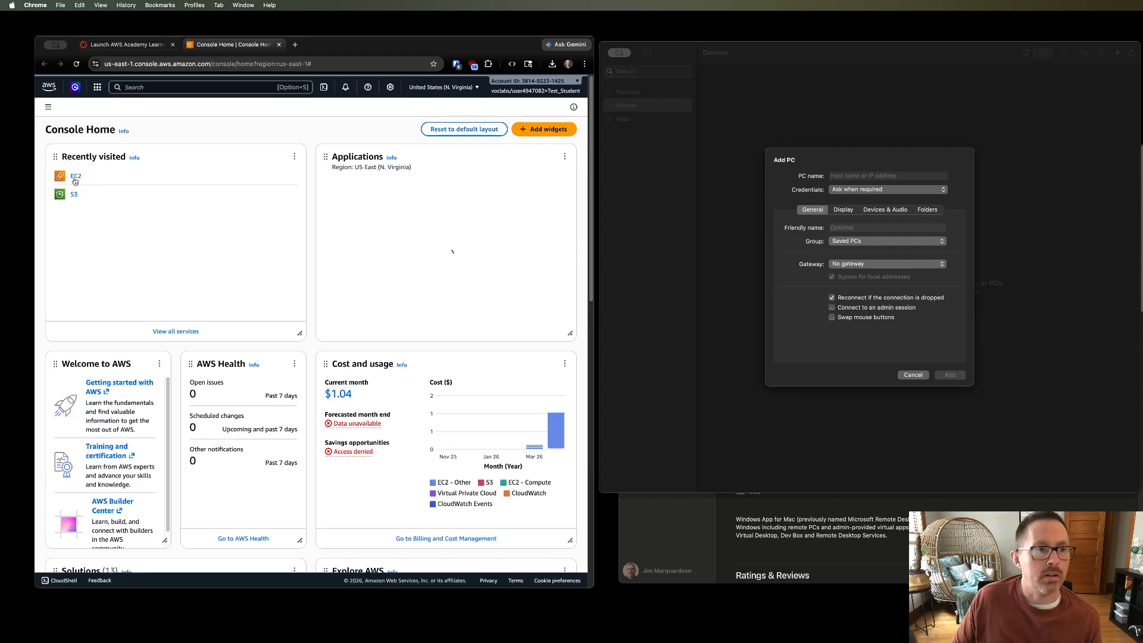
click(75, 176)
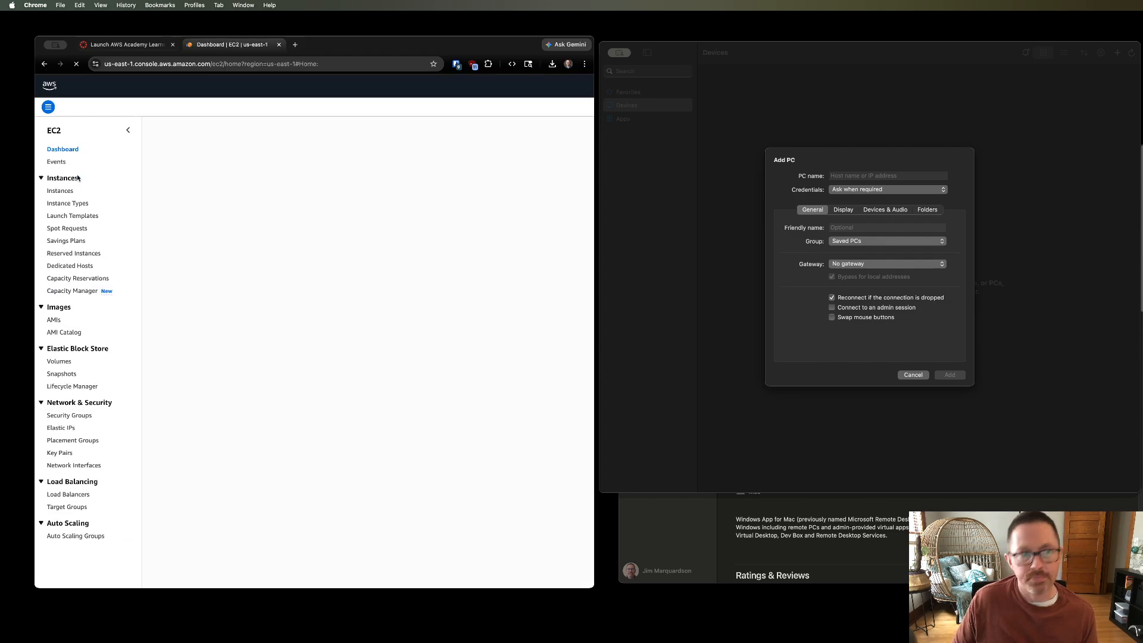
click(189, 211)
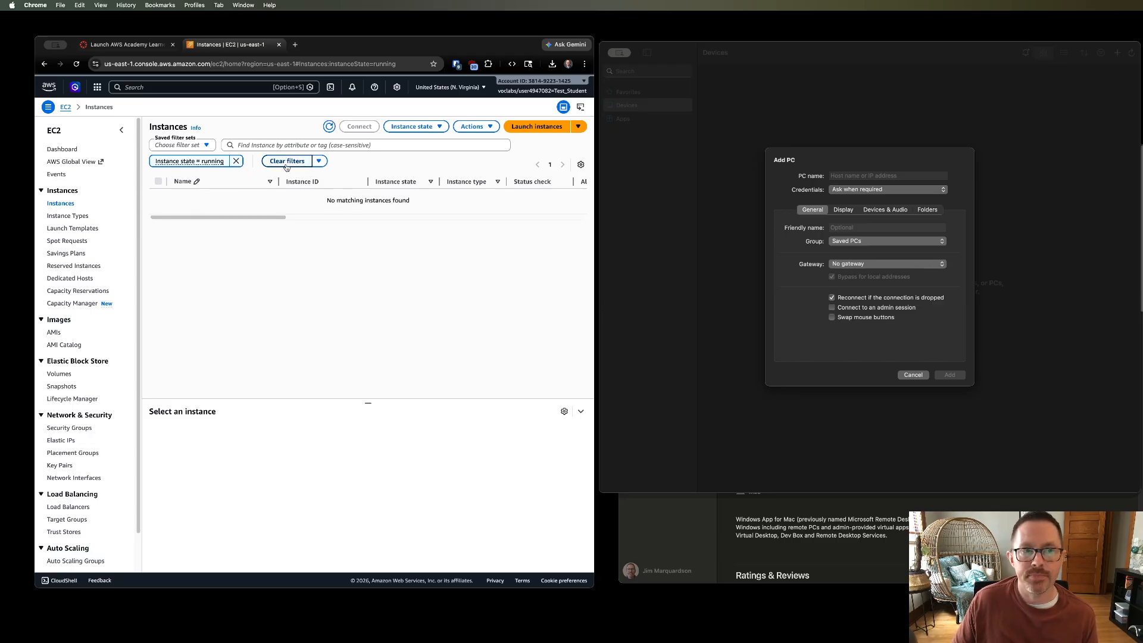
- Remove the running-state filter, select Marquardson Windows Server, and start the instance
click(330, 126)
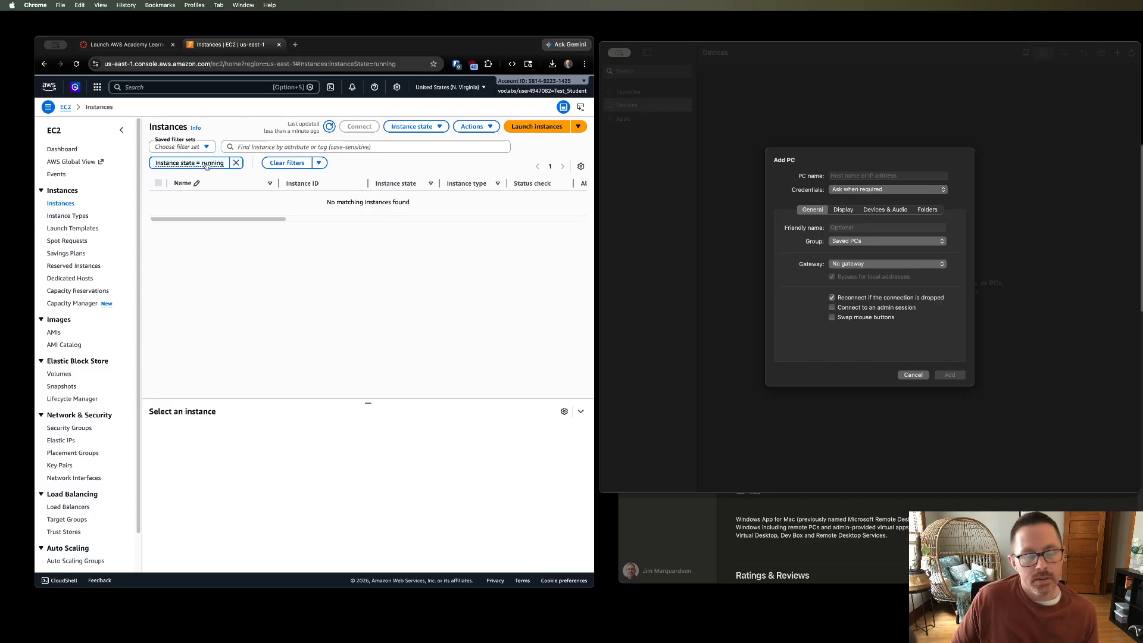
click(236, 163)
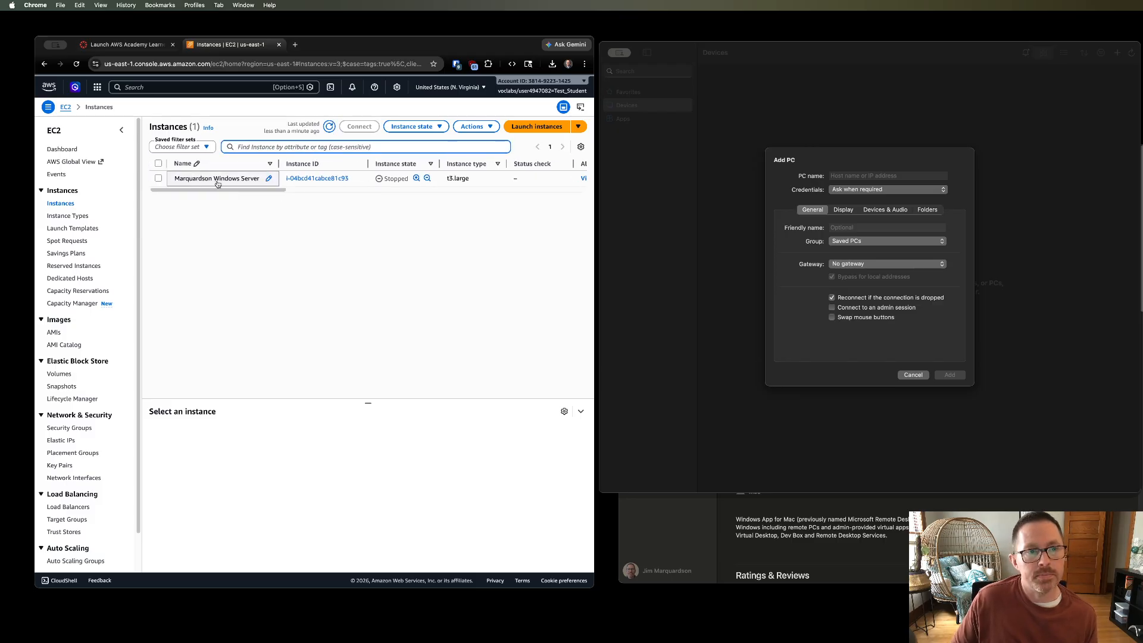
click(158, 178)
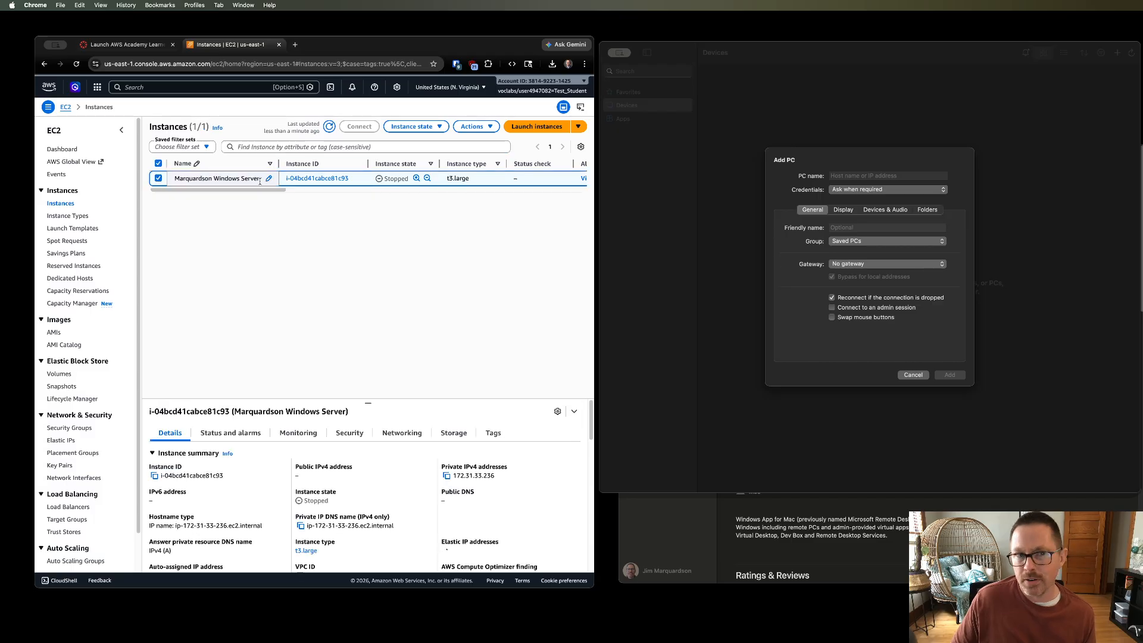
click(437, 128)
click(430, 156)
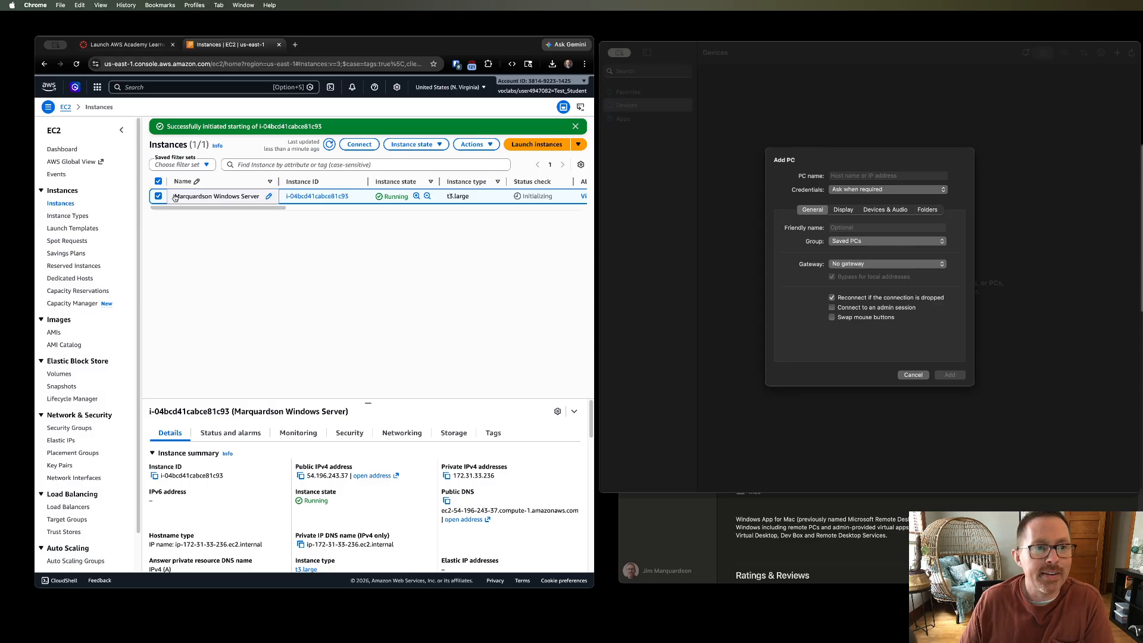
- Open the instance's RDP client connection details and copy its public DNS name
click(360, 145)
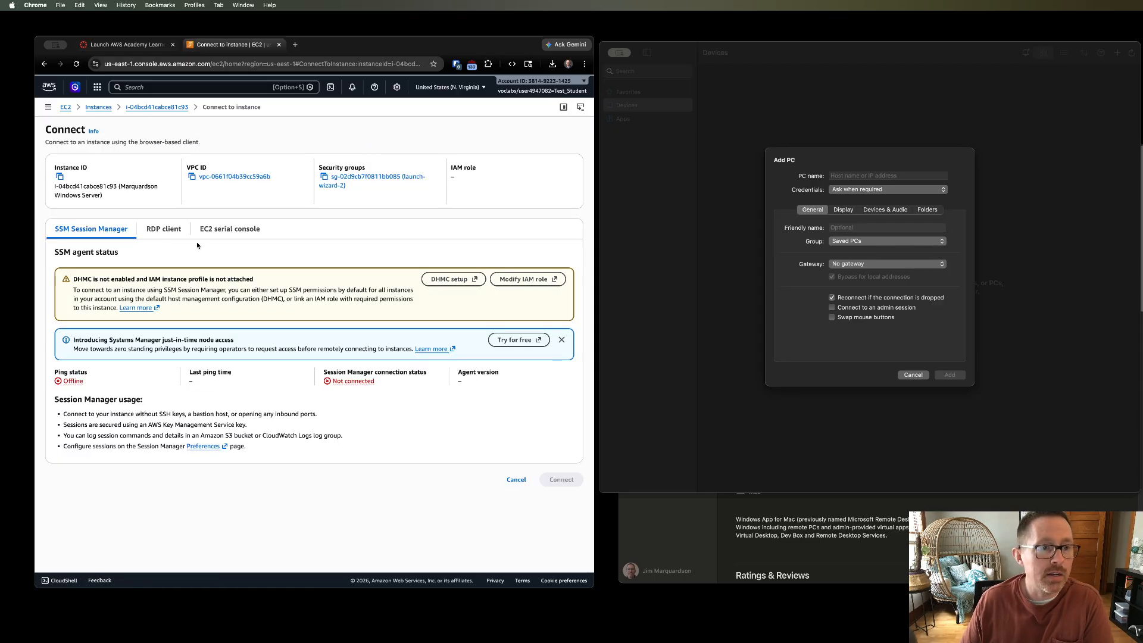
click(164, 231)
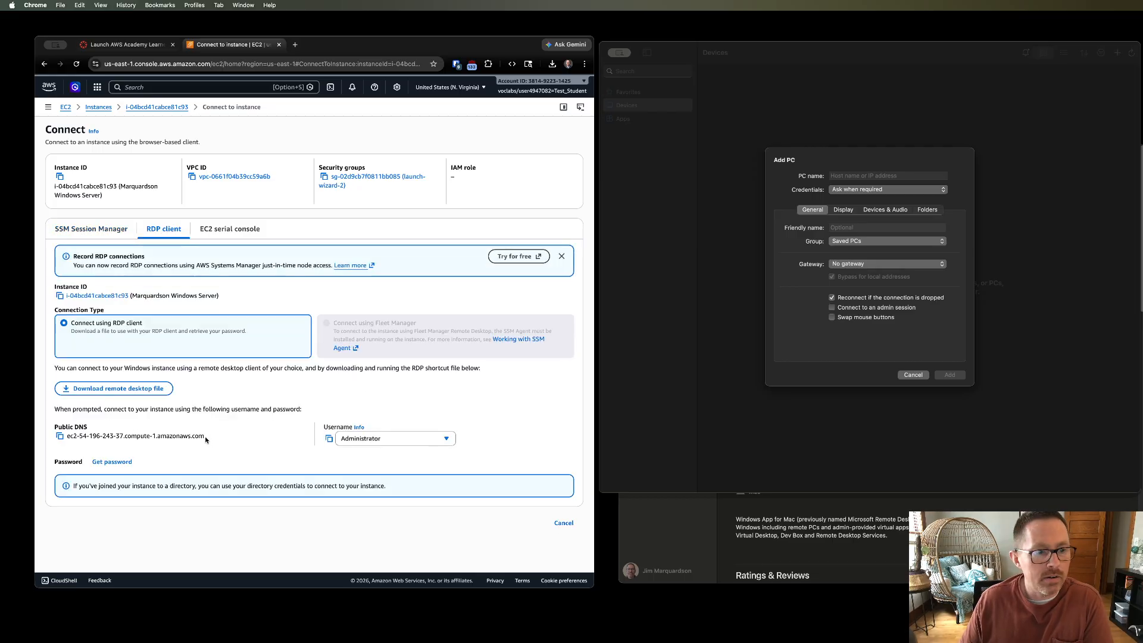
drag(205, 439, 68, 436)
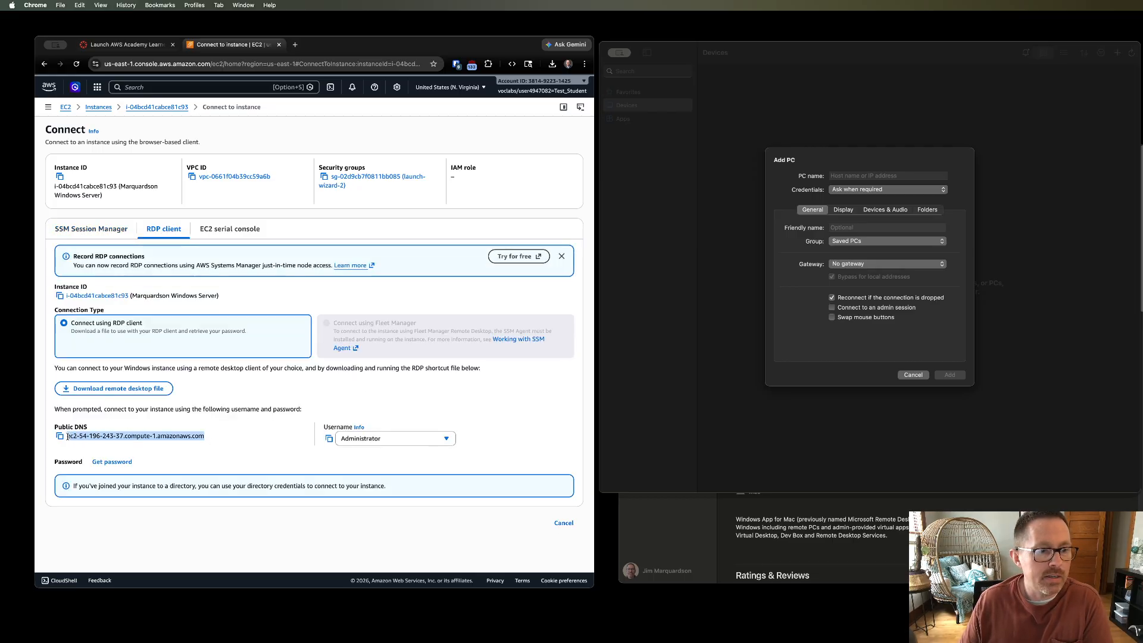
right_click(67, 437)
click(103, 457)
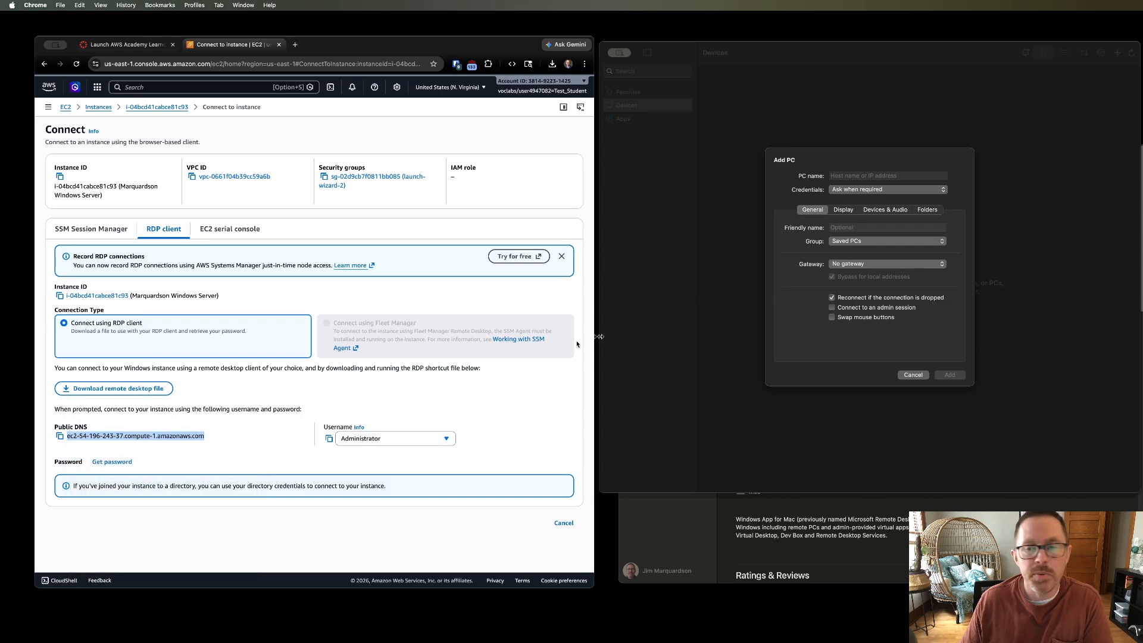
- Add a new PC using the copied public DNS as the PC name
click(858, 176)
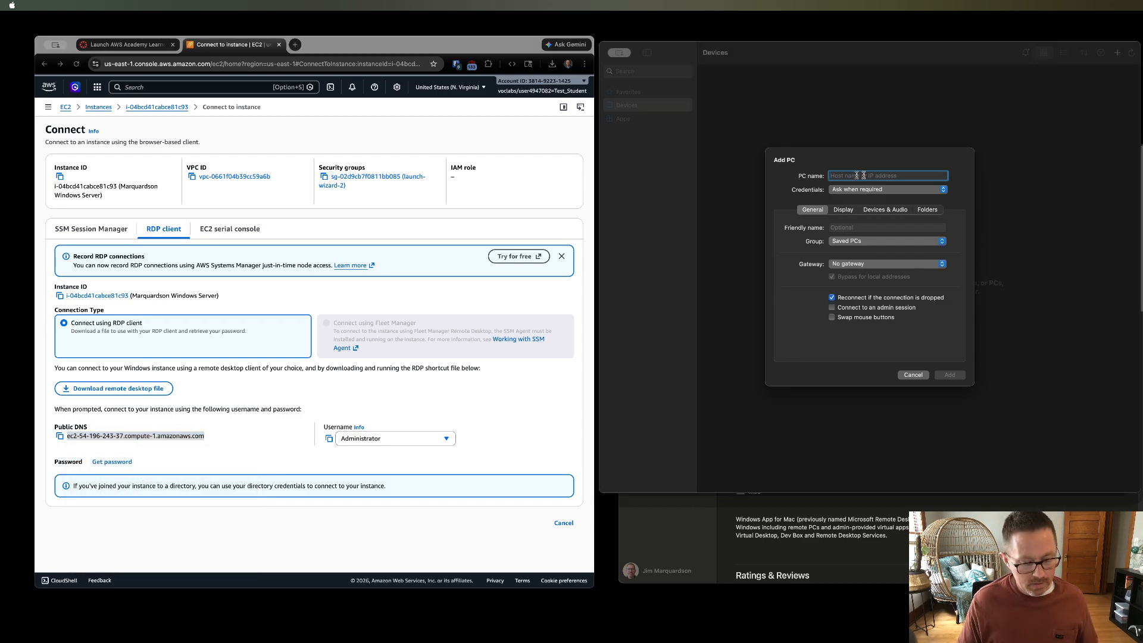
key(super+v)
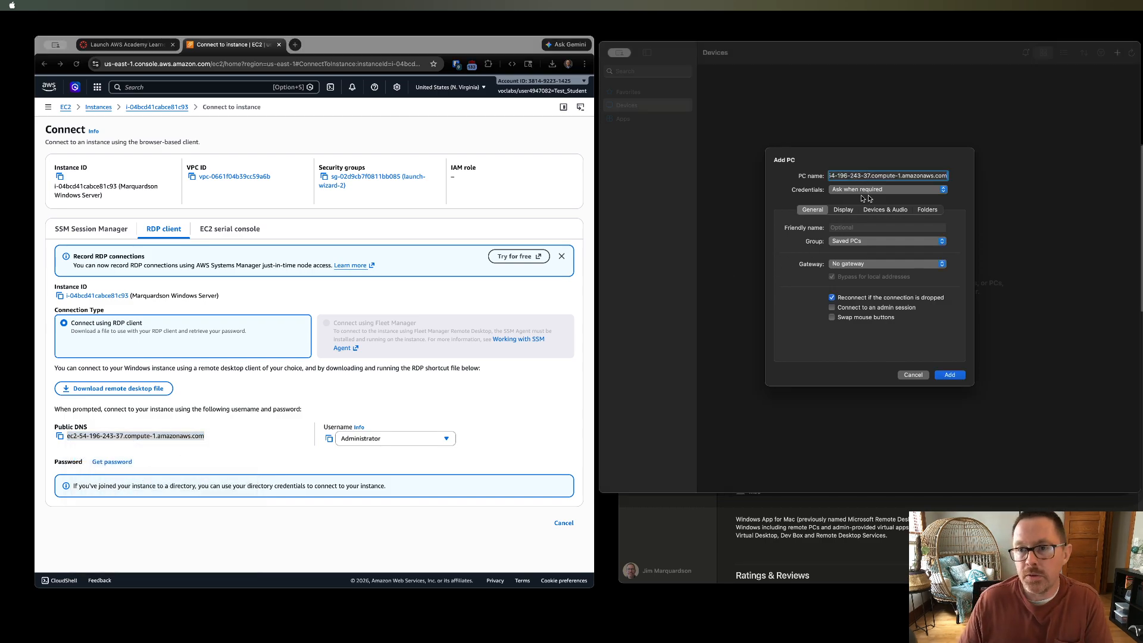
click(949, 375)
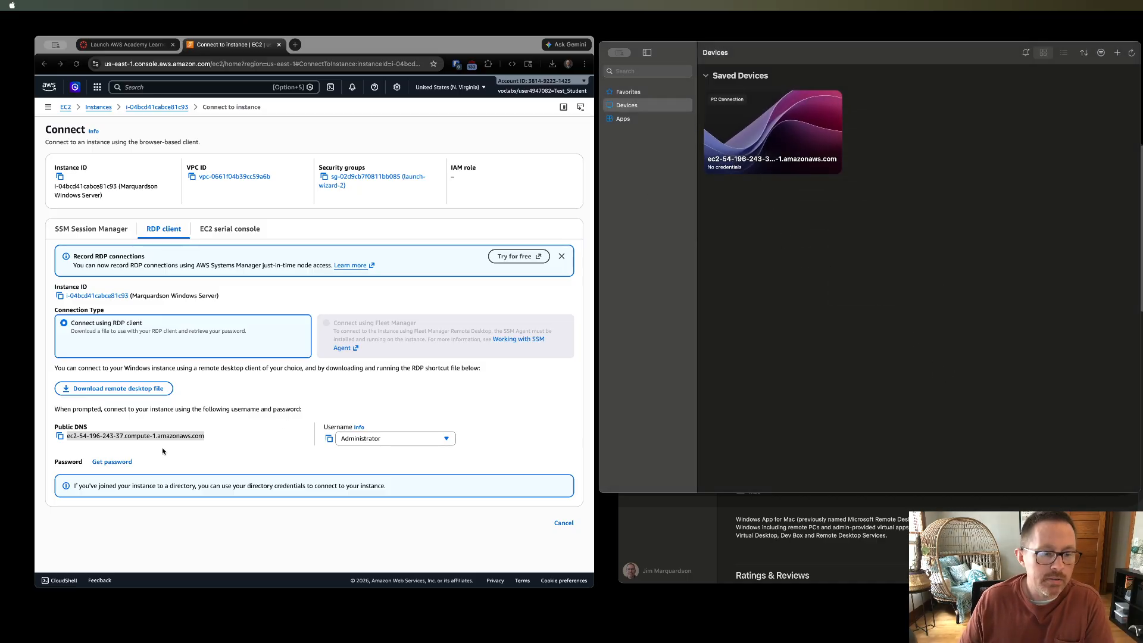
- Open Get password for the instance and upload the labsuser.pem private key file
click(107, 462)
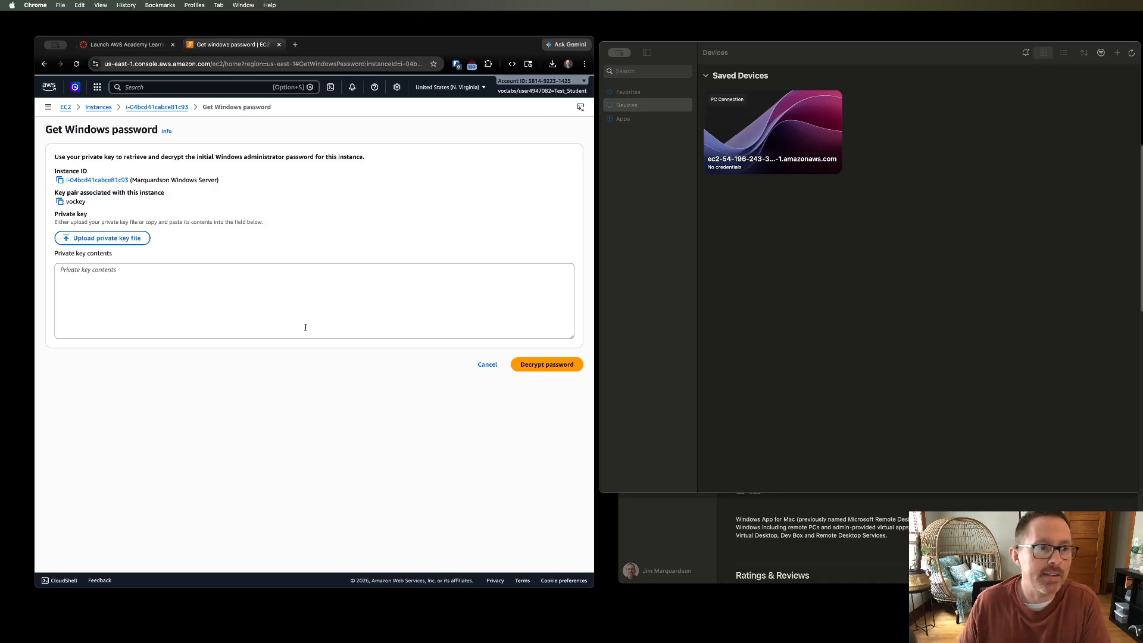
click(148, 240)
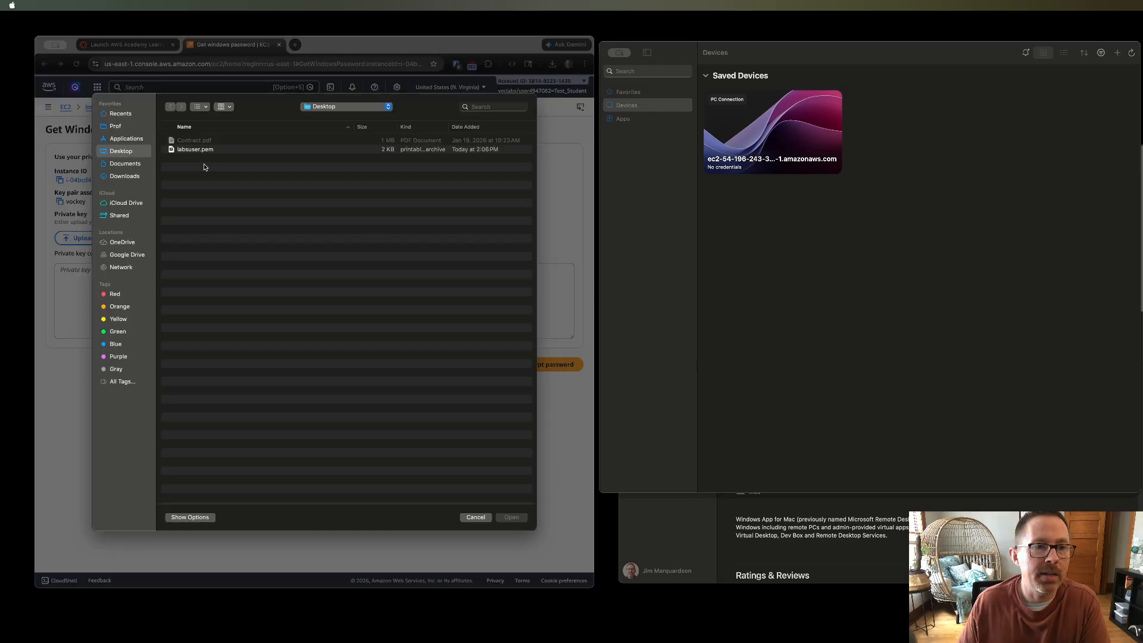
double_click(186, 152)
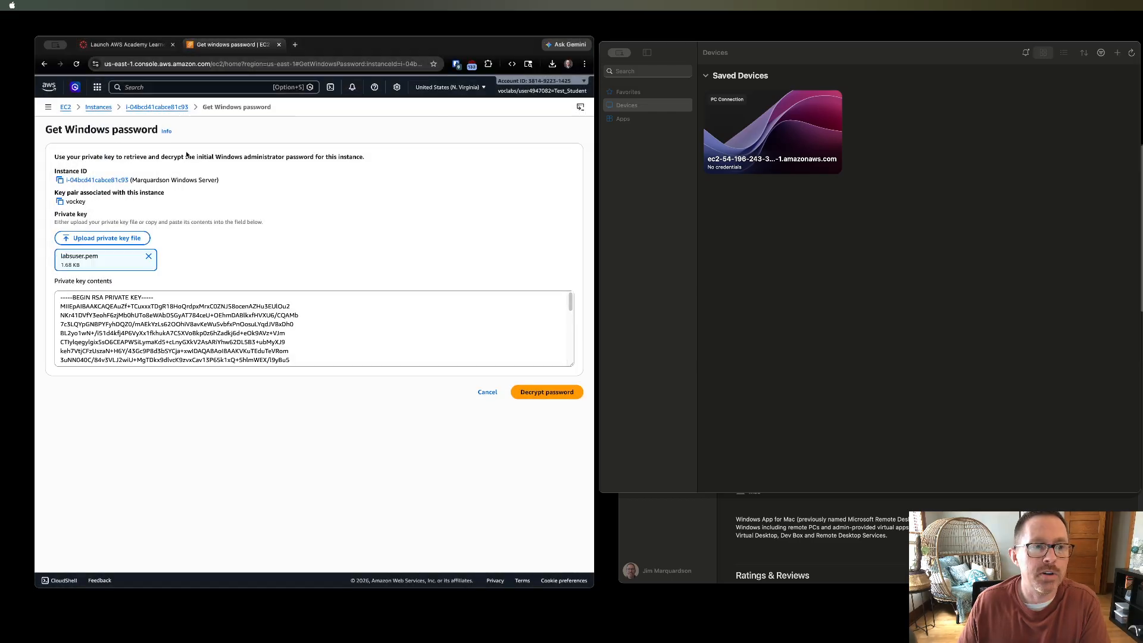
- Decrypt the Windows administrator password and copy it
click(541, 398)
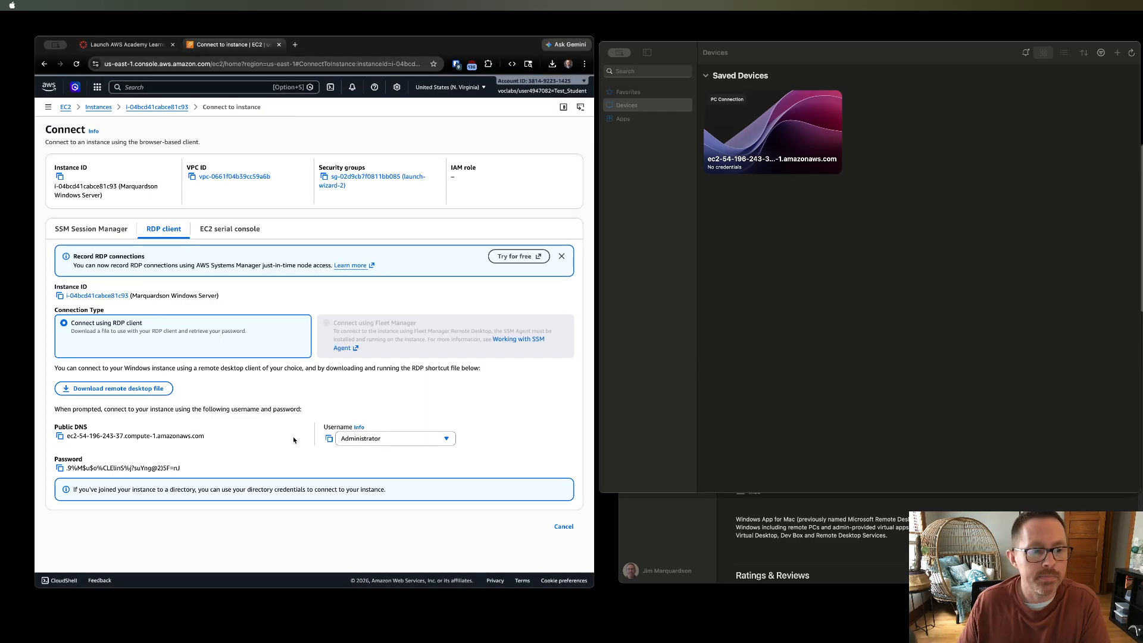
click(59, 470)
- Connect to the saved PC, signing in as Administrator with the pasted password and accepting the certificate warning
click(795, 271)
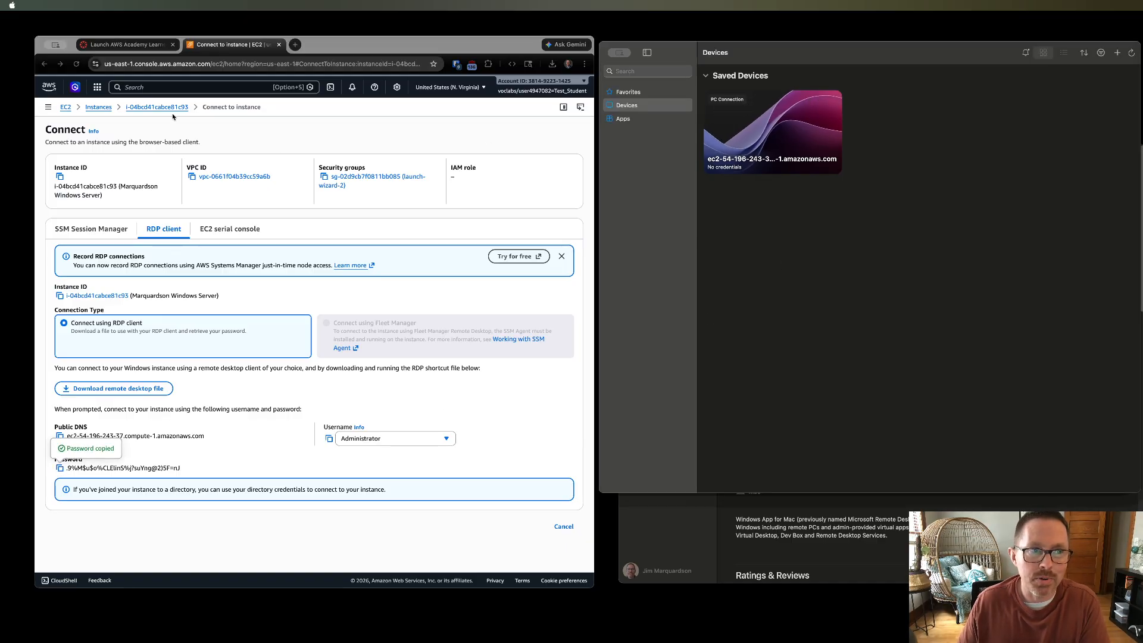
double_click(777, 125)
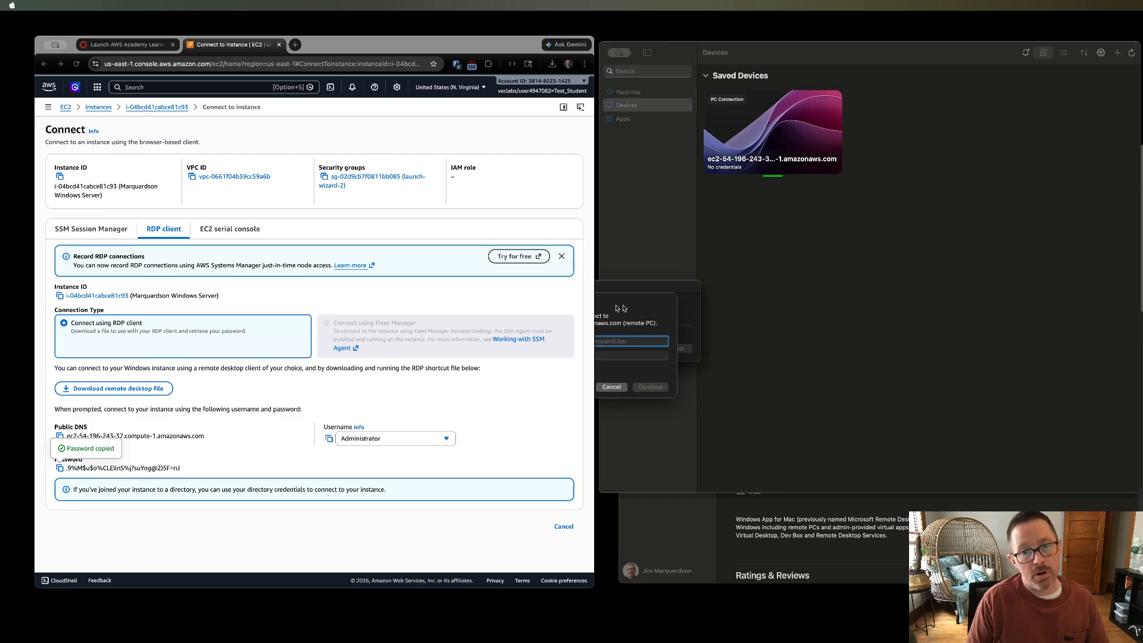
text(Administrator)
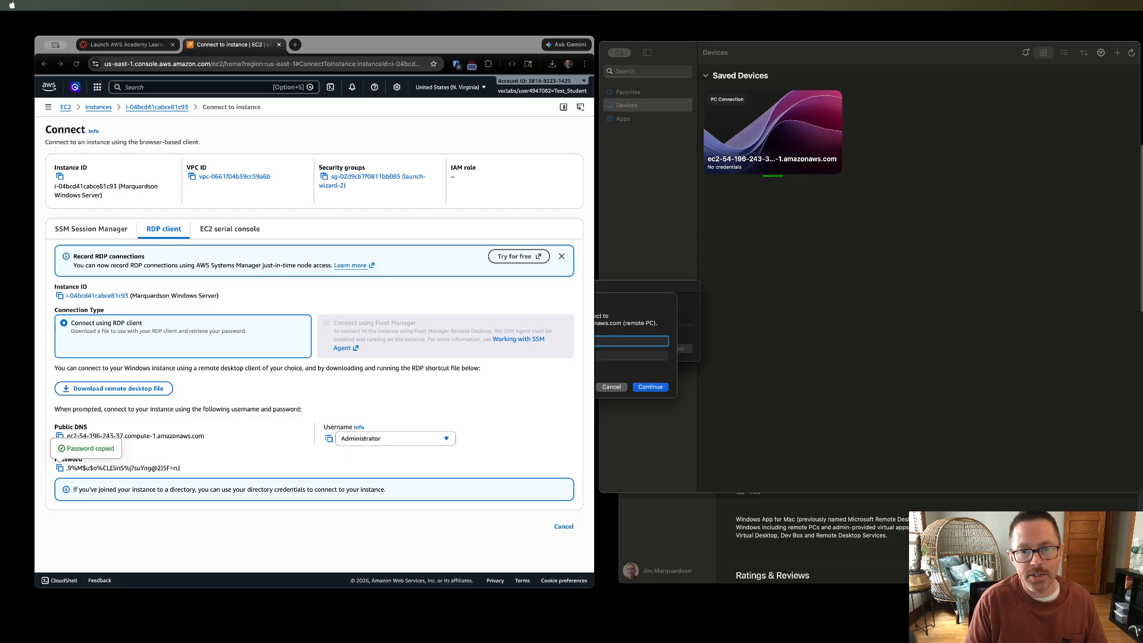
key(Tab)
key(super+v)
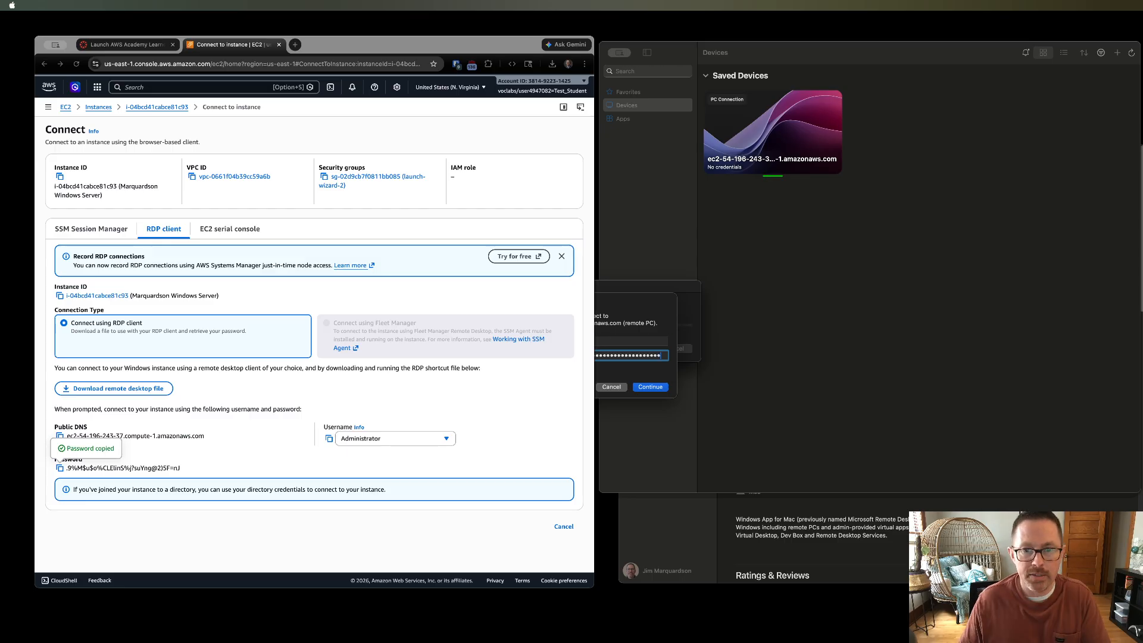
click(649, 387)
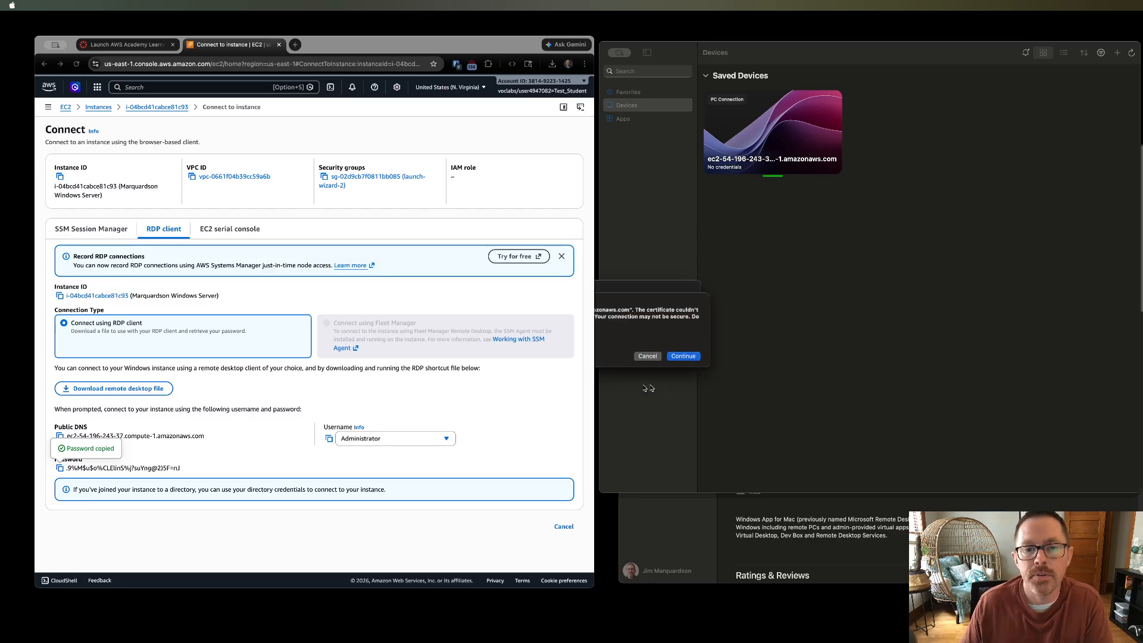
click(682, 357)
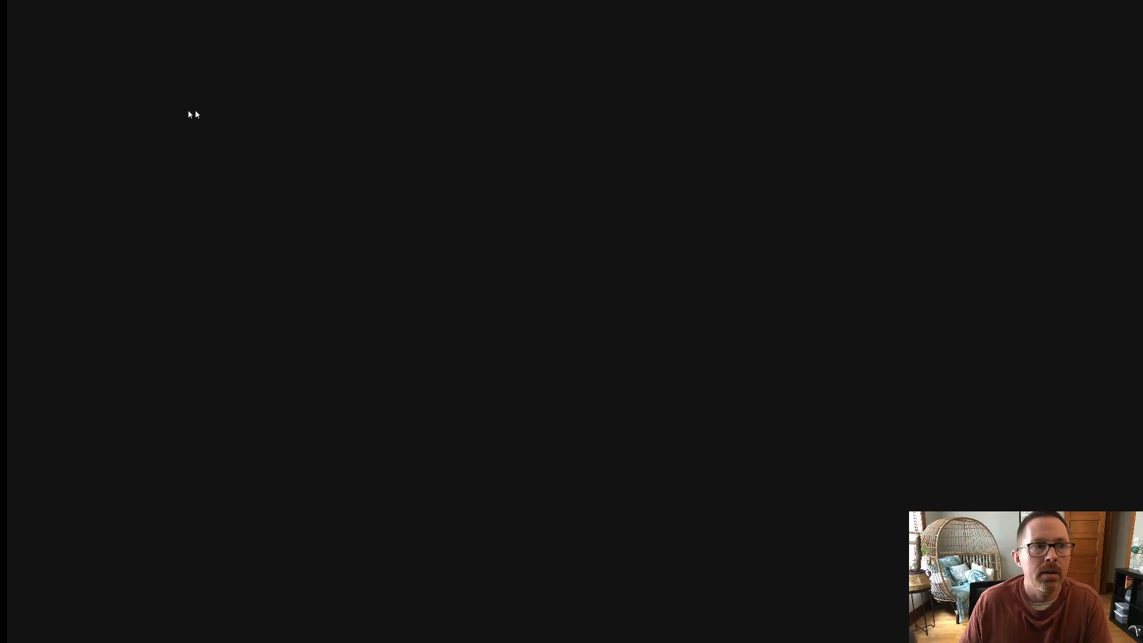
- Return the remote session to a window beside the browser and open and close the Windows Start menu
mouse_move(7, 2)
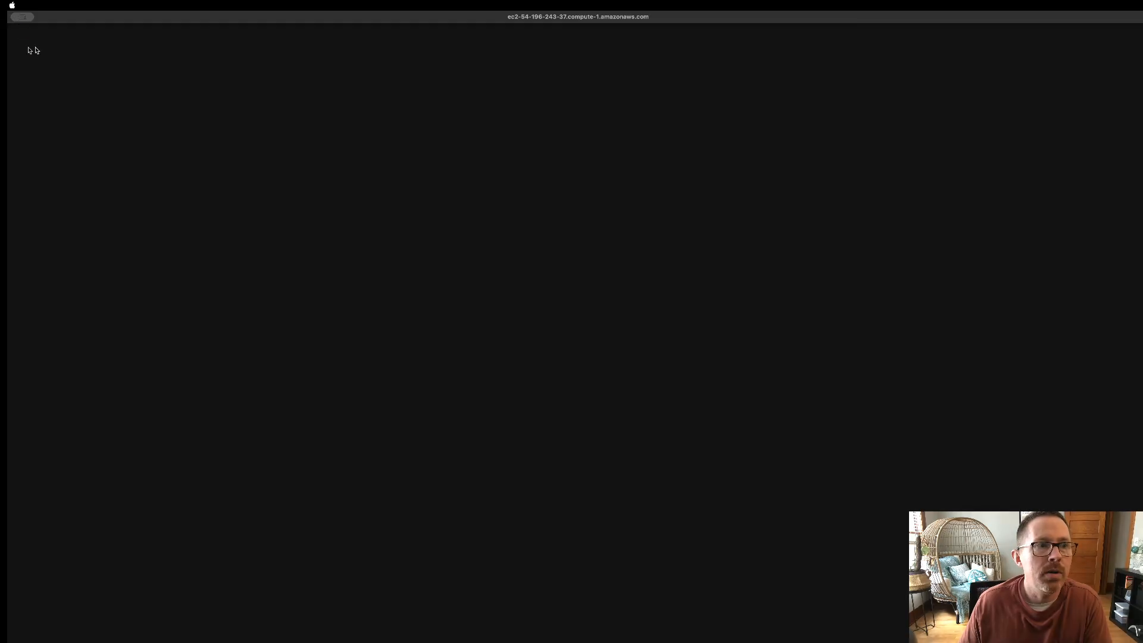
key(ctrl+Left)
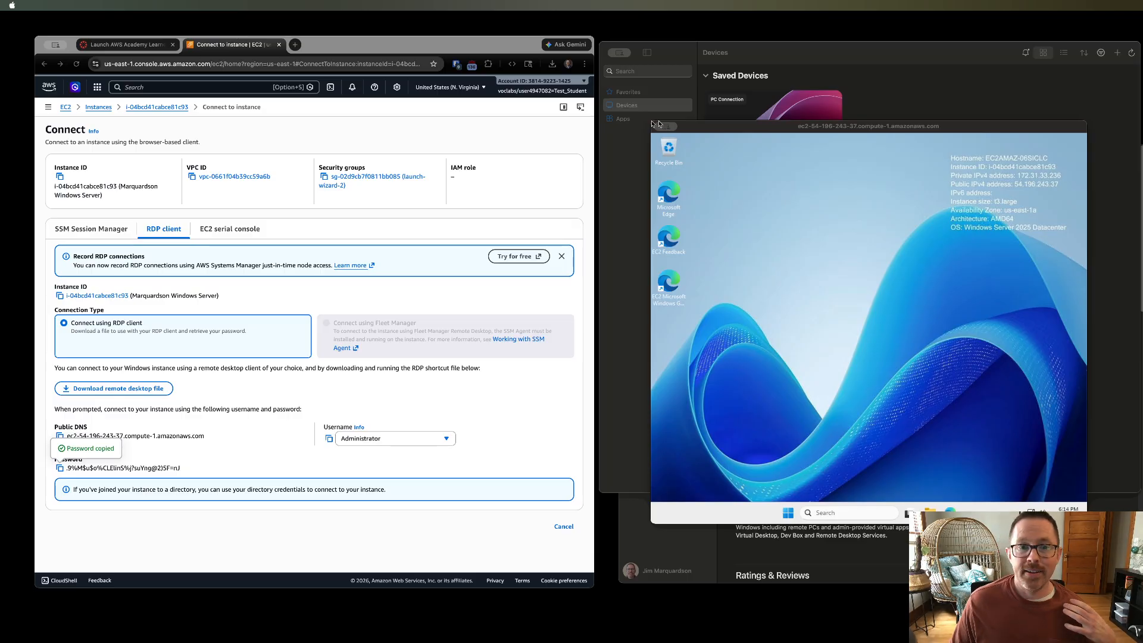
click(780, 365)
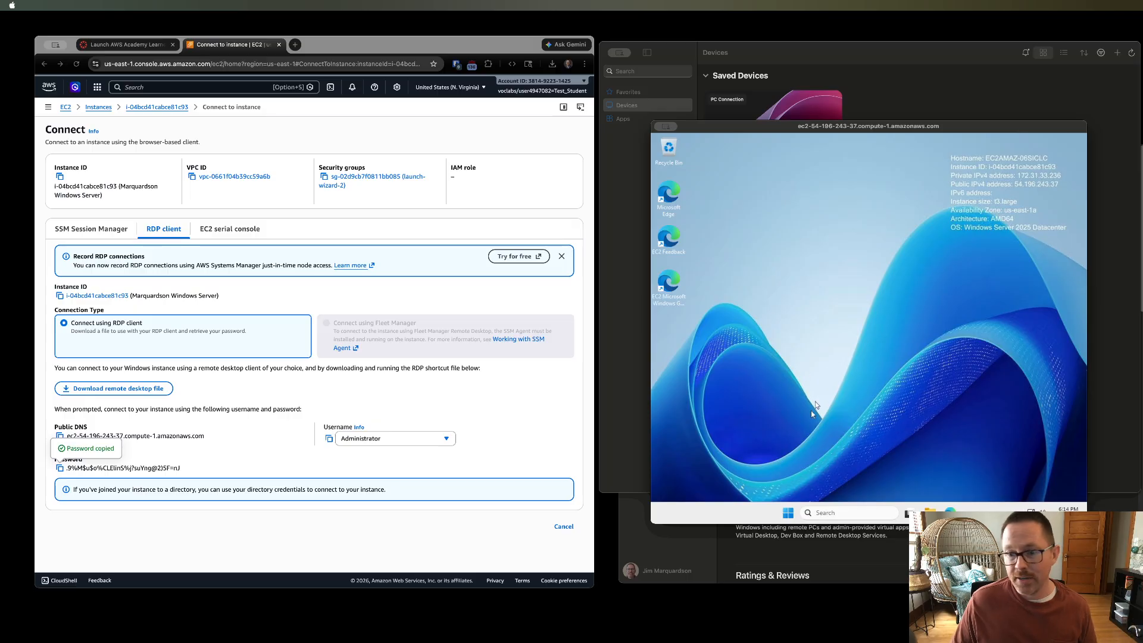
click(785, 514)
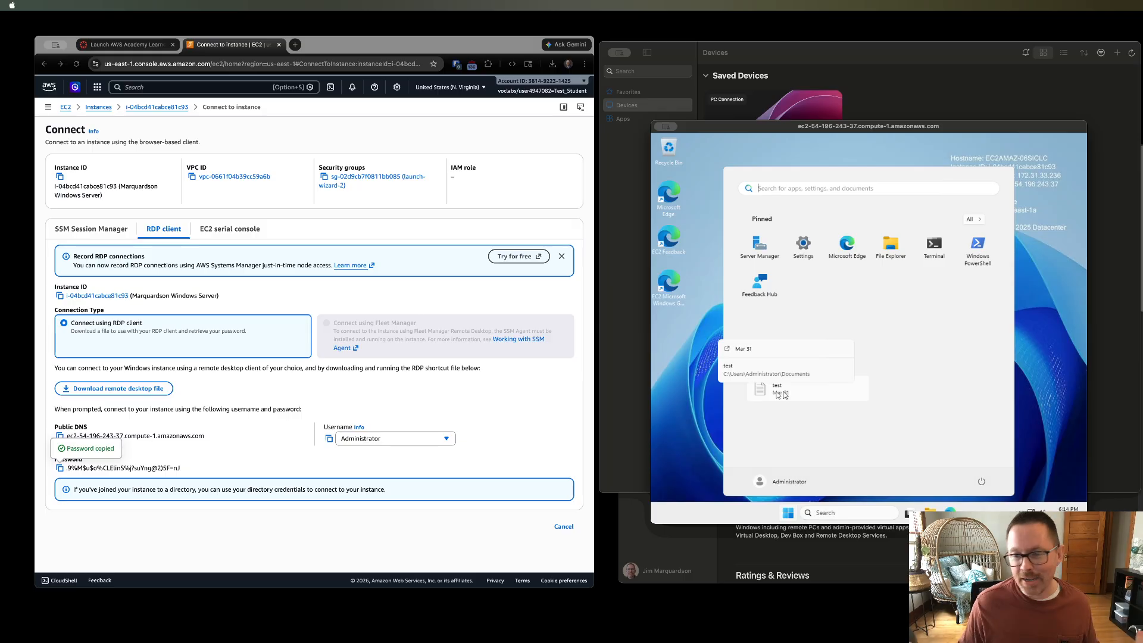
click(787, 513)
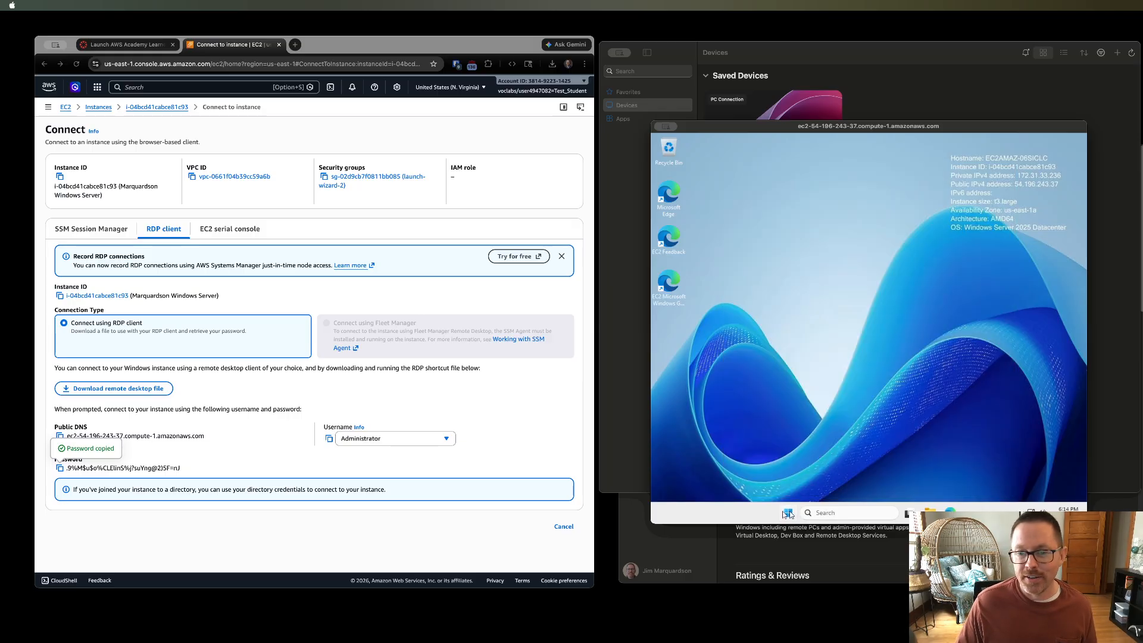